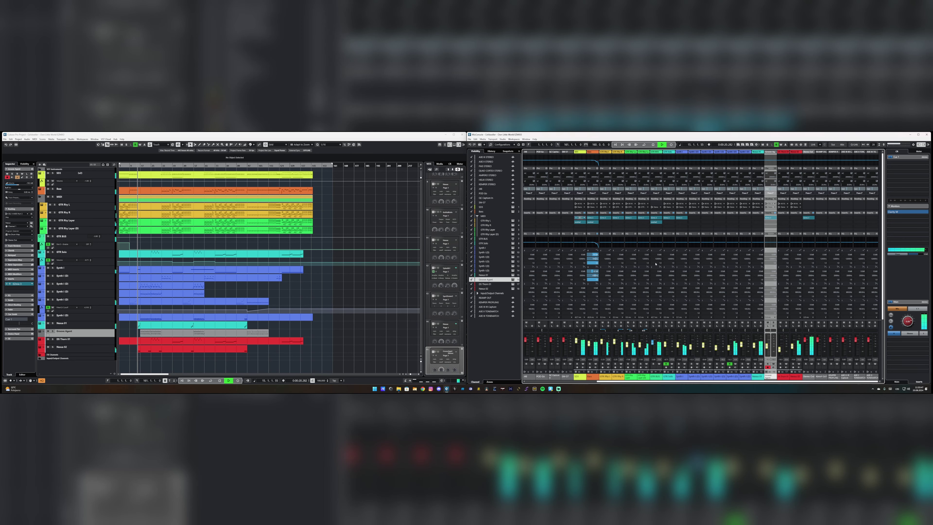
Step: Examine the drum channel's EZmix preset, its filter categories and the Similarity Map, finishing with the plug-in closed
click(580, 220)
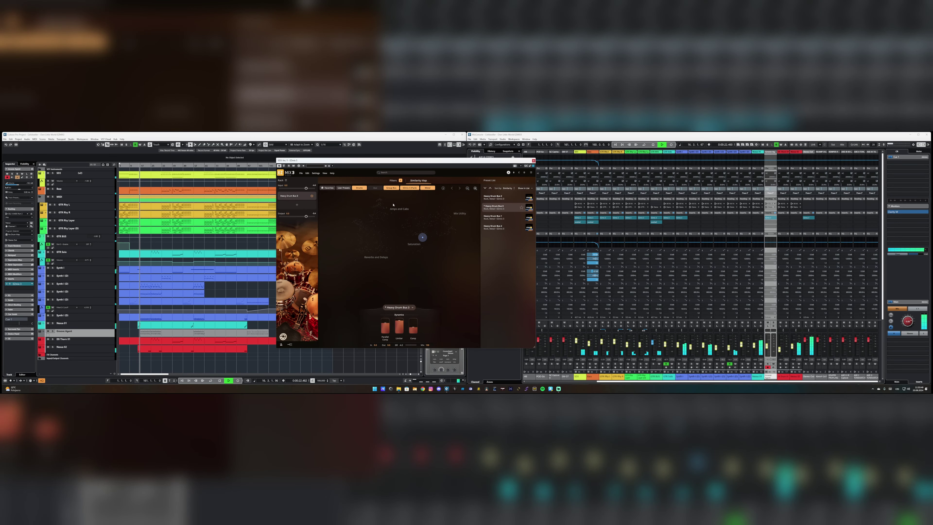
click(393, 181)
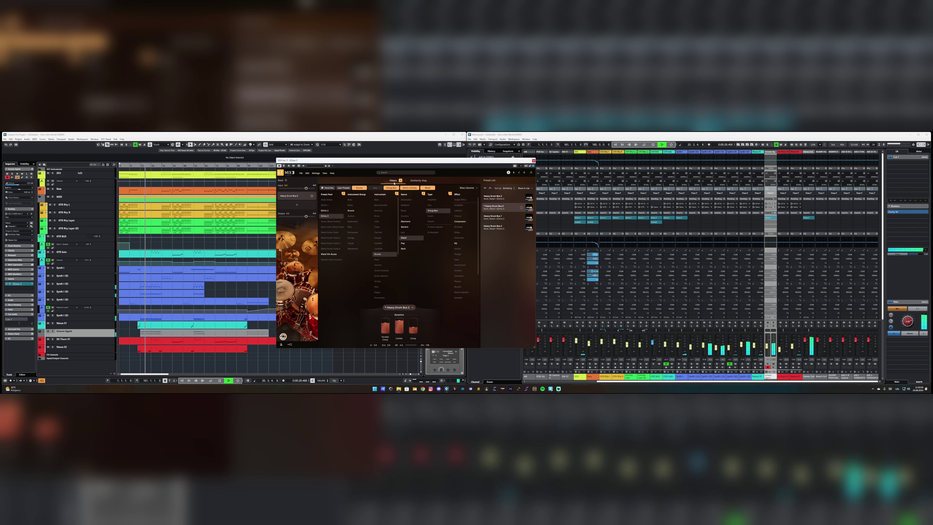
click(424, 181)
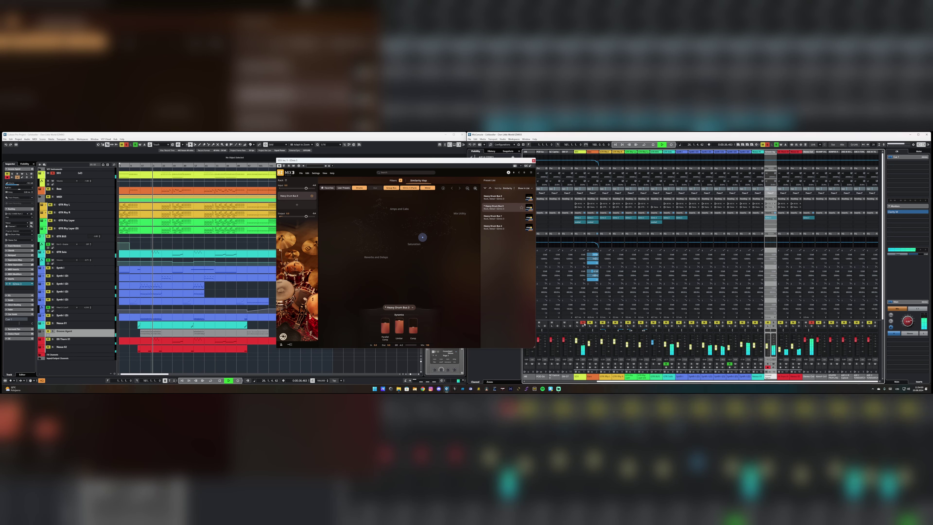
click(533, 160)
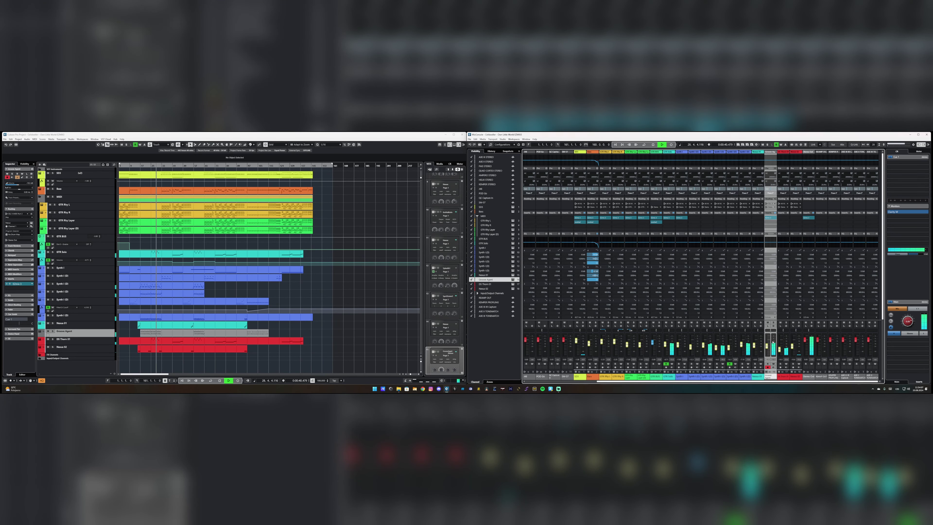
Step: Solo the selected Groove Agent channel and compare its EZmix insert bypassed and active, finishing with the plug-in closed
click(773, 323)
click(770, 218)
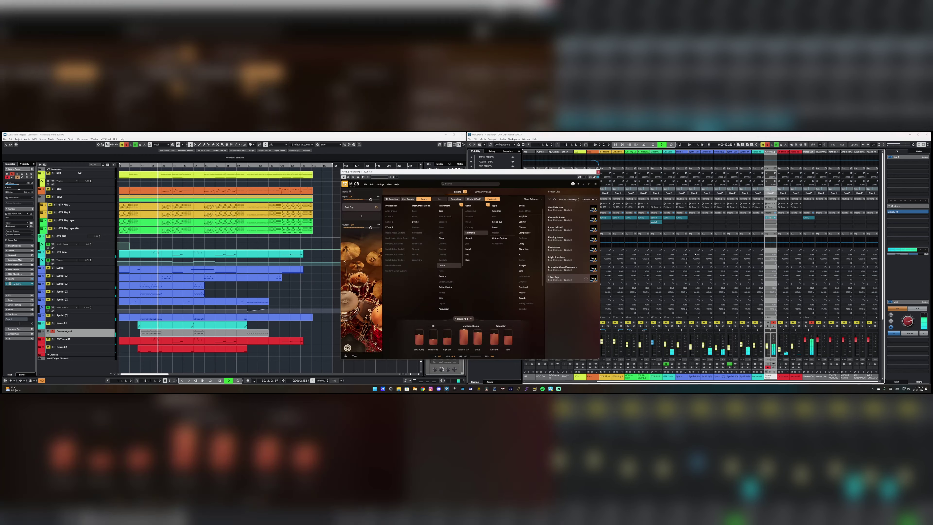
click(348, 177)
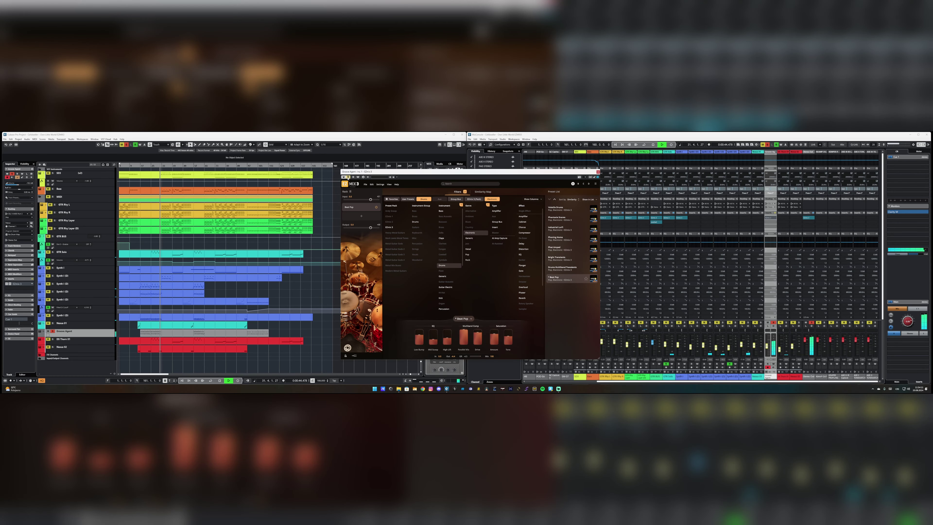
click(348, 177)
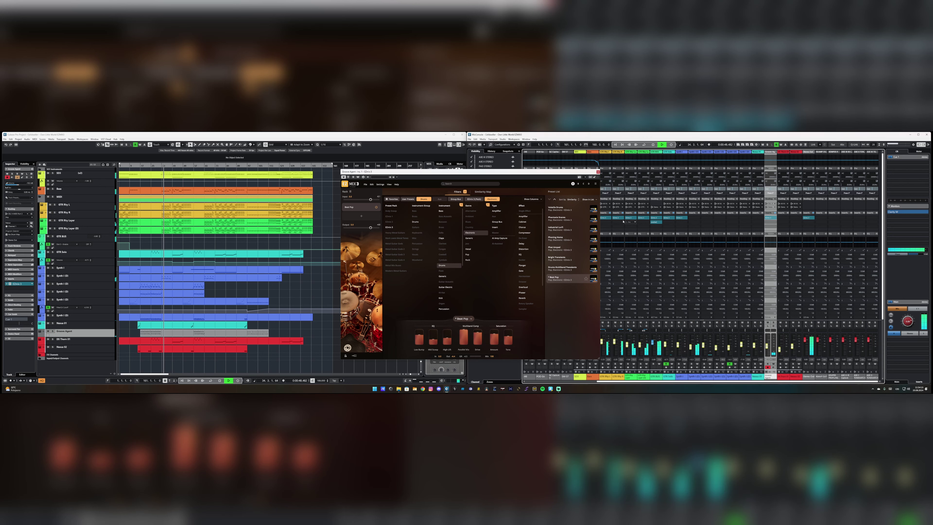
click(598, 171)
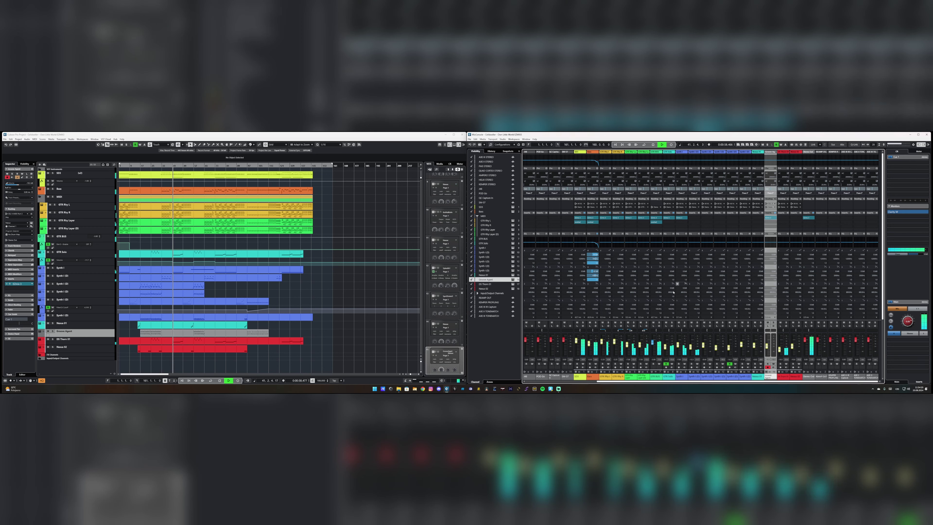
Step: Solo the guitar bus and compare the mix with all inserts bypassed and active
click(659, 323)
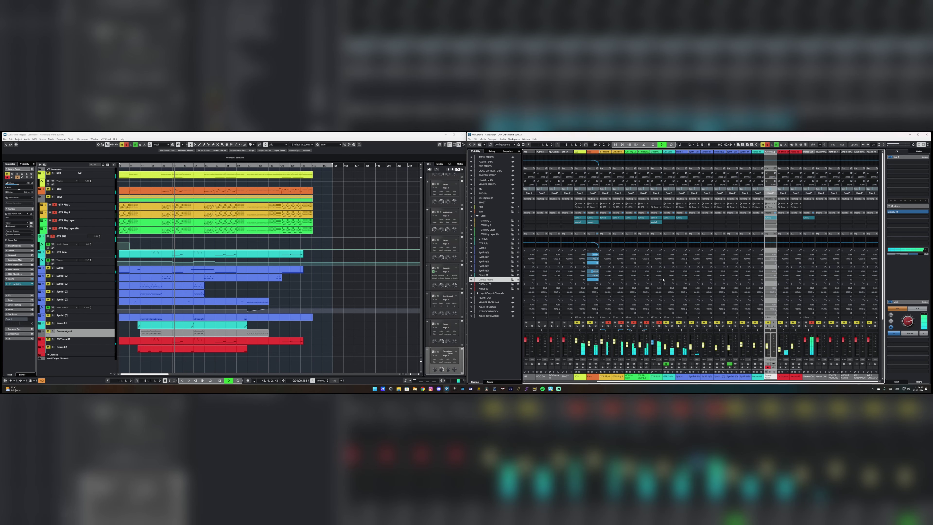
click(791, 144)
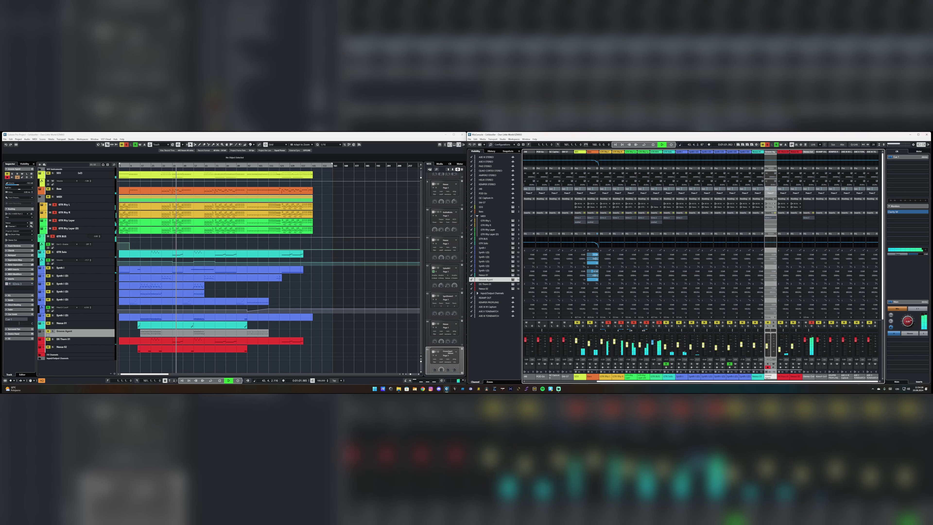
click(791, 144)
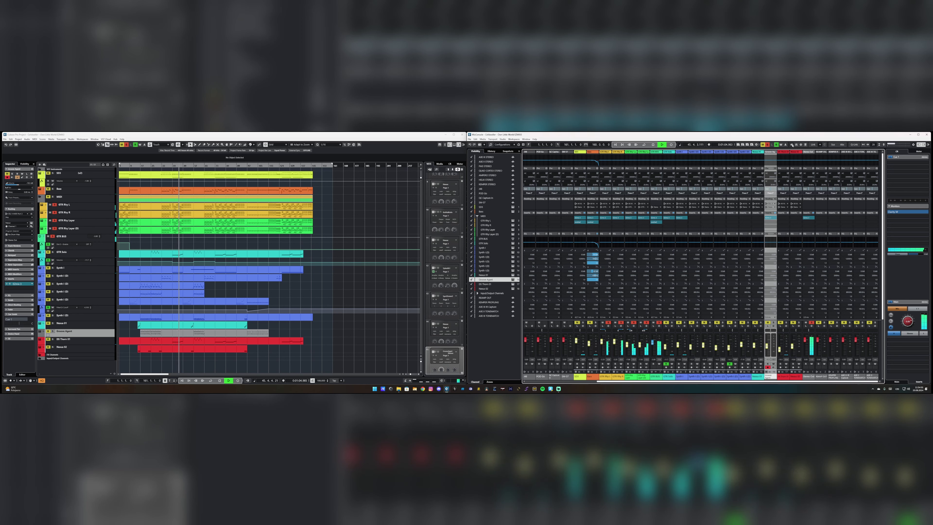
Step: Compare the guitar bus's Guitar Bus 4 preset bypassed and active in EZmix, and examine its first slider
click(657, 222)
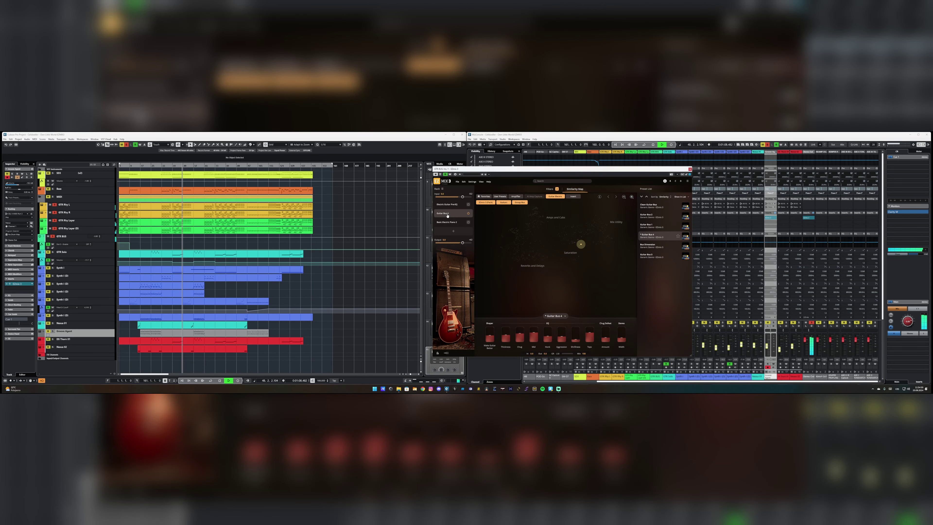
click(467, 213)
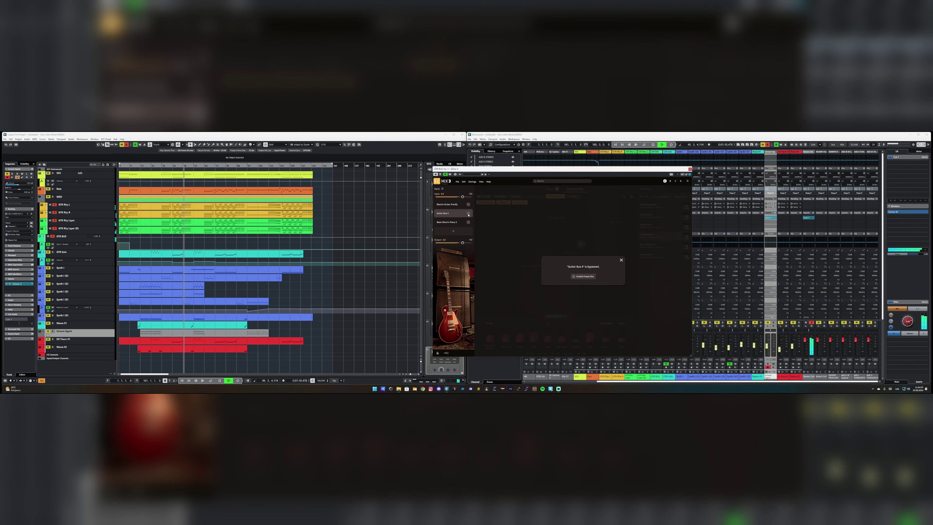
click(468, 213)
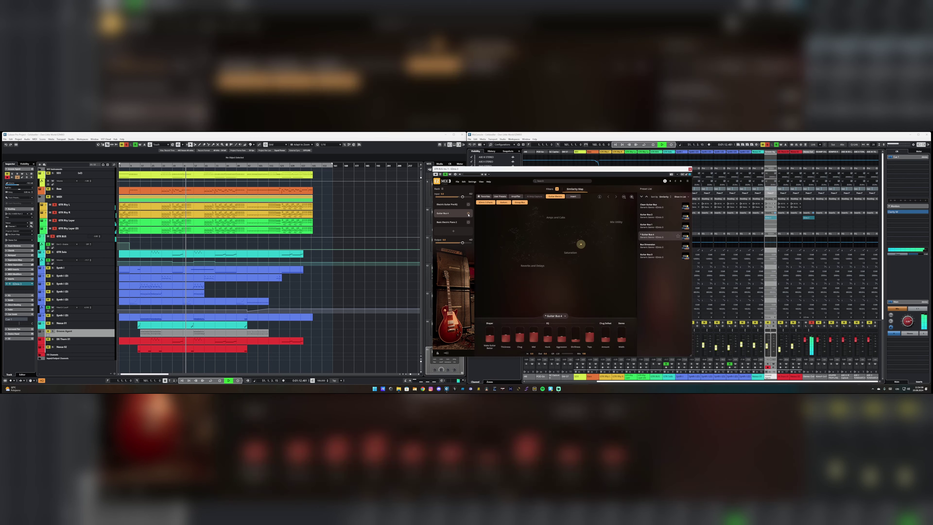
mouse_move(490, 338)
mouse_down()
mouse_move(489, 350)
mouse_move(490, 342)
mouse_up()
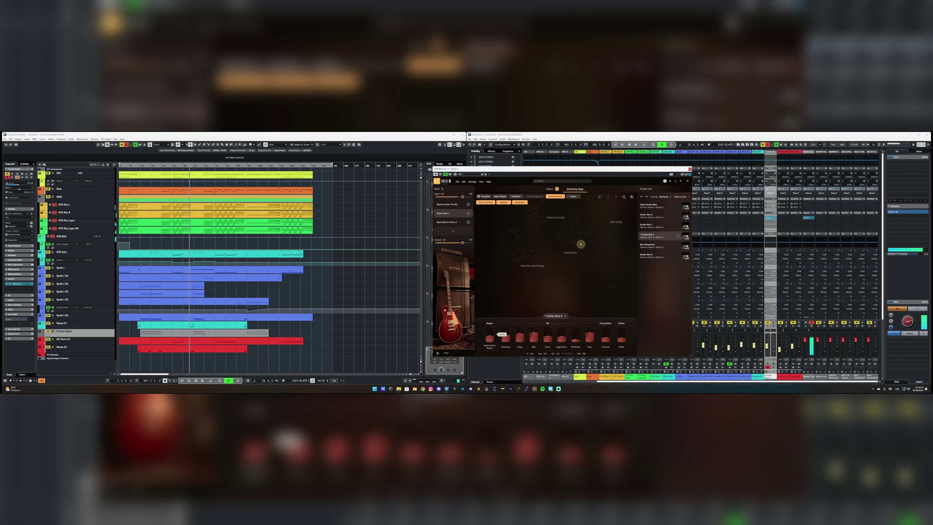
click(690, 169)
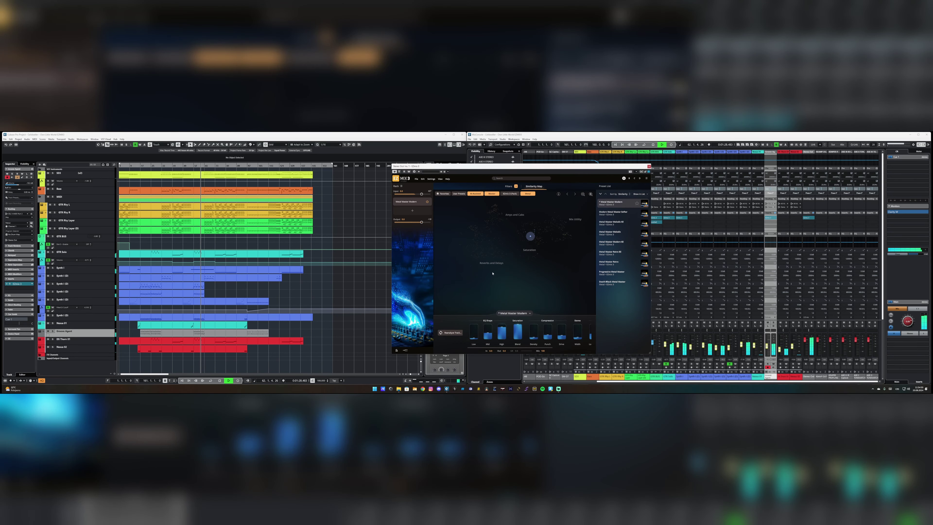
Step: Enlarge the EZmix window holding the Metal Master Modern preset, reanalyze the track, and close the plug-in
drag(649, 353, 792, 367)
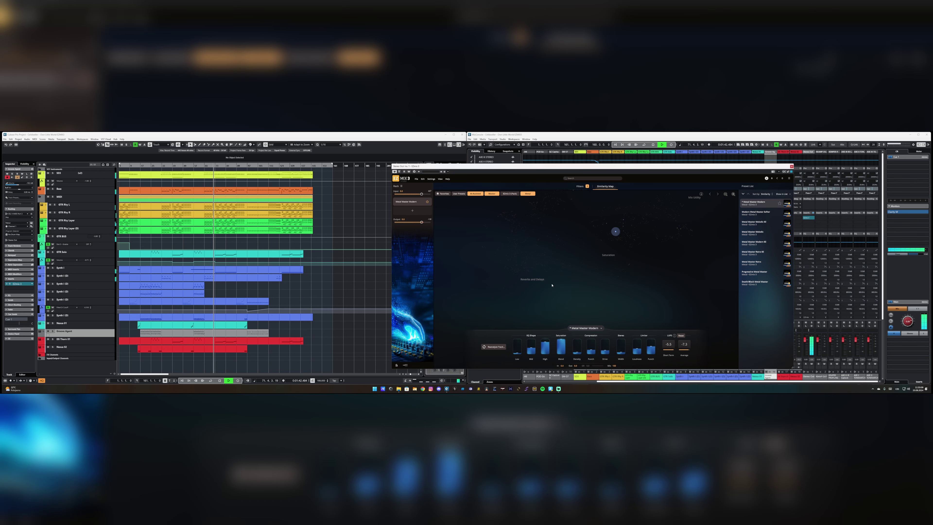
click(494, 347)
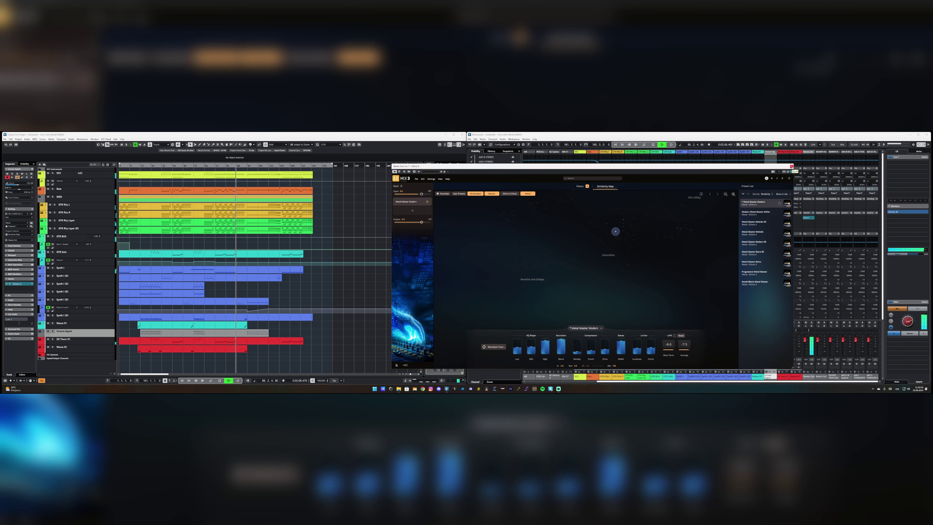
click(791, 166)
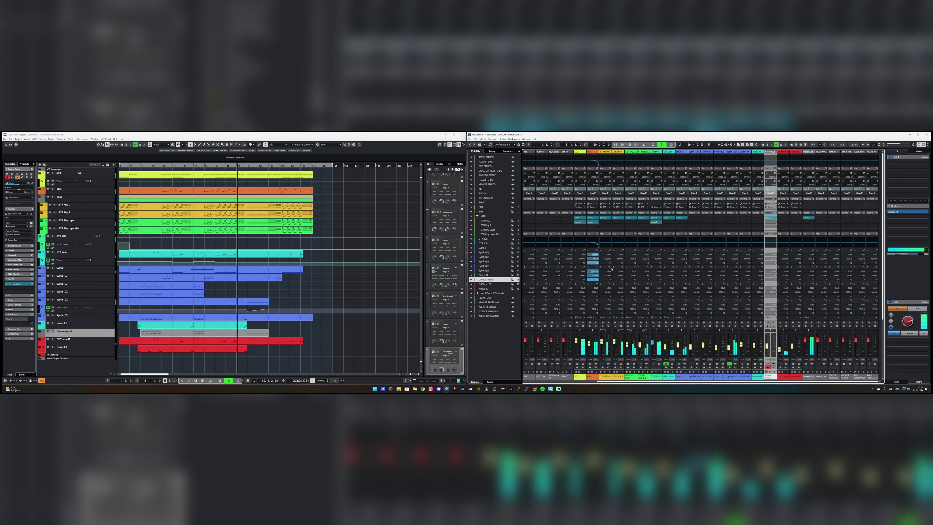
Step: Solo the bass channel and compare its Rock and Metal Bass Pre-EQ preset bypassed and active in EZmix
click(593, 218)
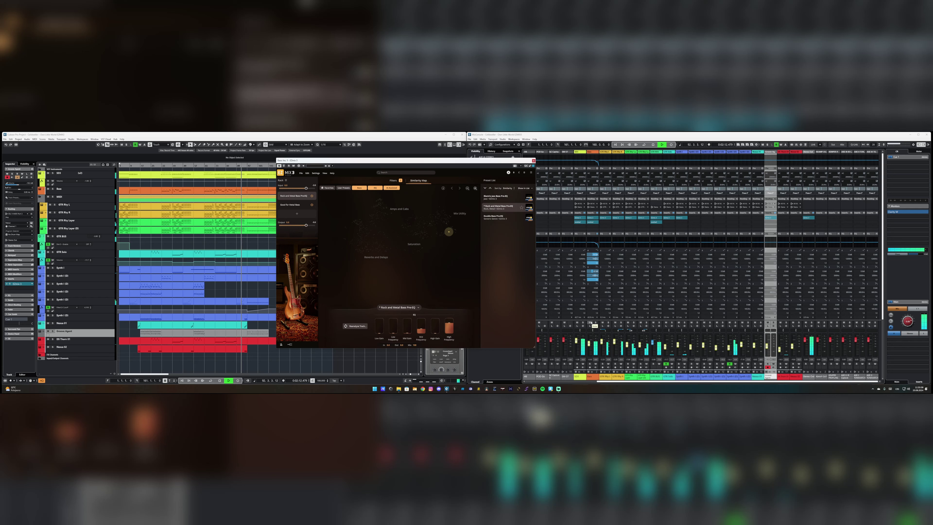
click(595, 323)
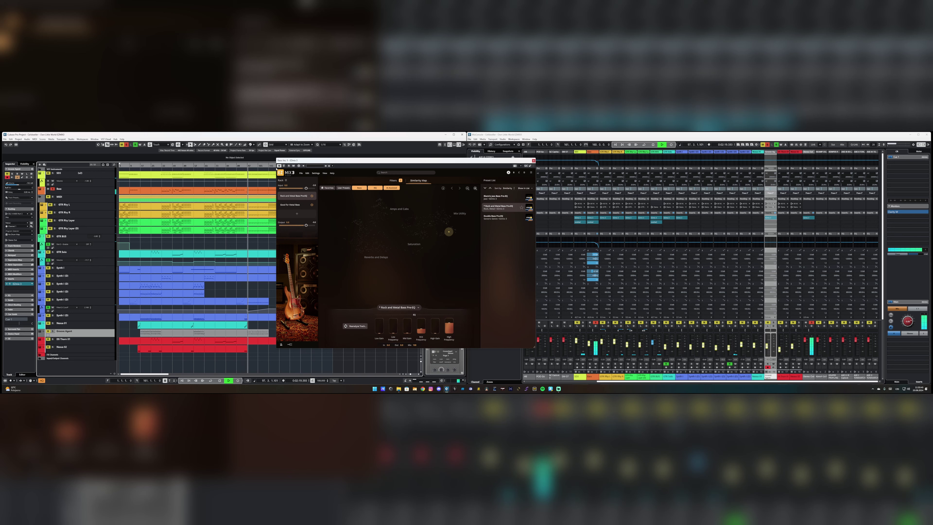
click(312, 196)
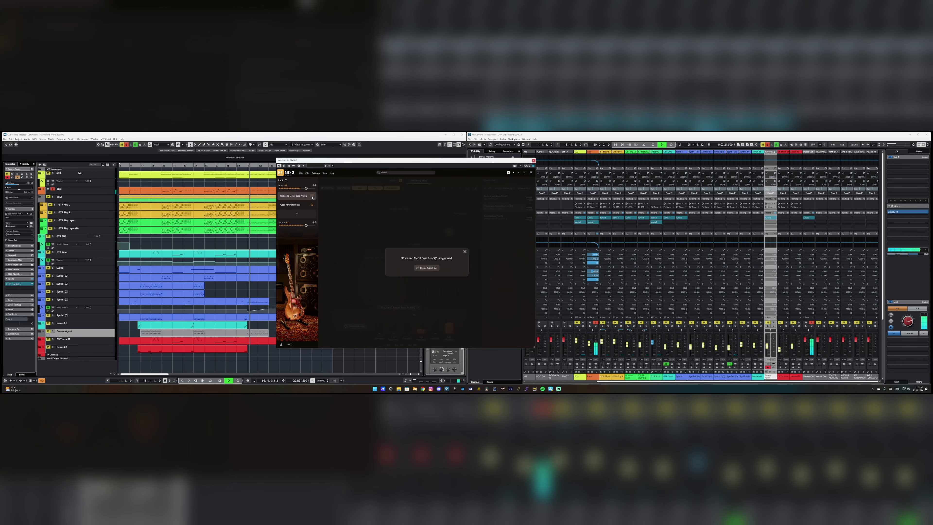
click(312, 197)
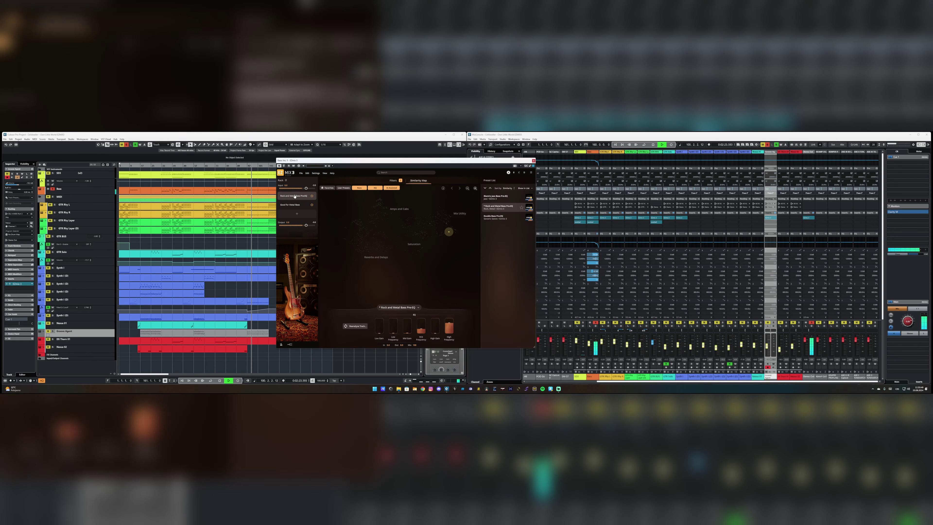
Step: Try the Standard Bass and Rock Metal Bass presets in the bass chain's second slot, lowering the latter's gate threshold to minimum
click(290, 207)
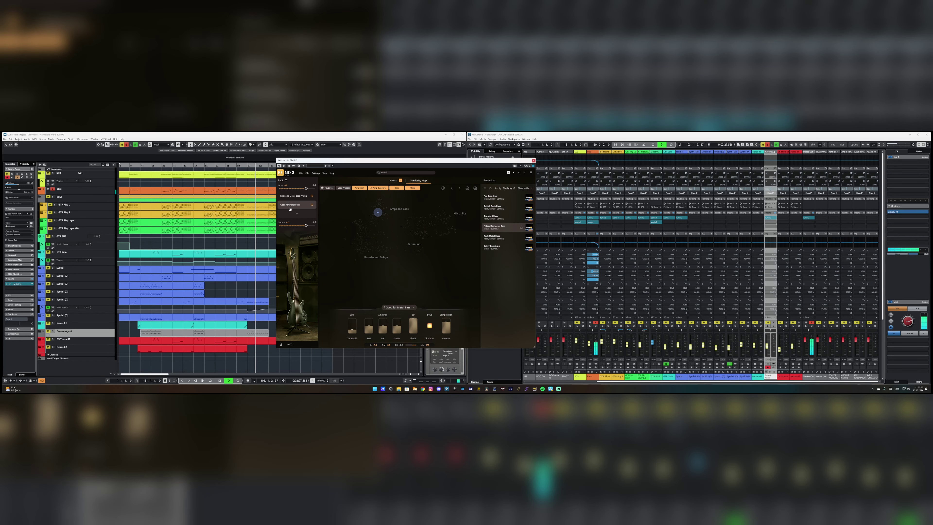
click(491, 220)
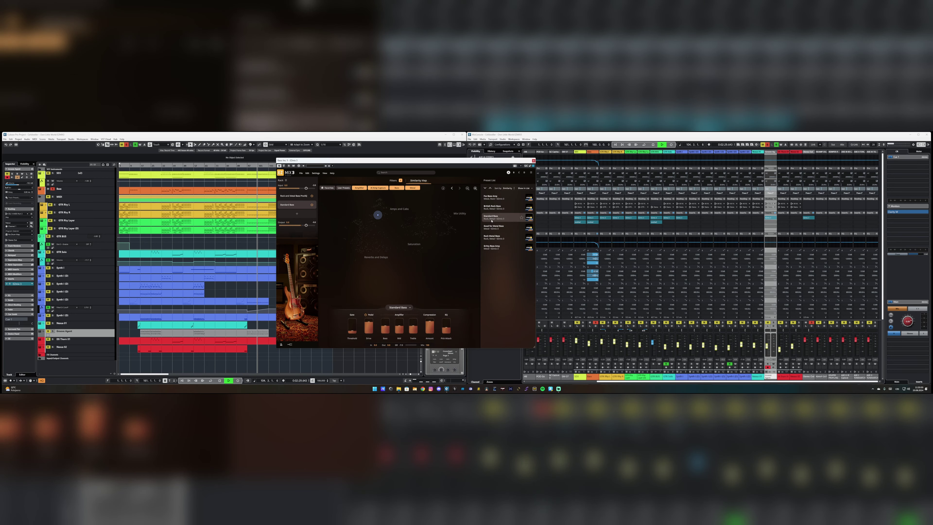
click(494, 236)
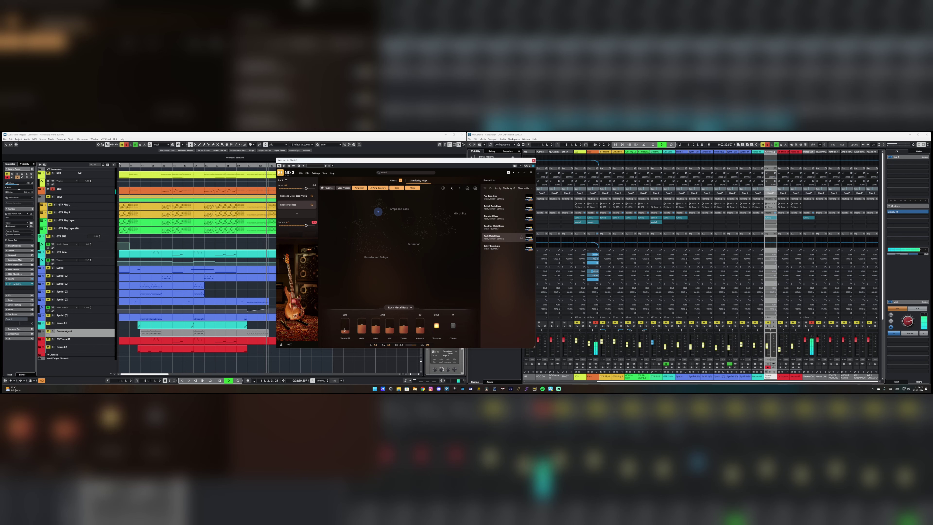
drag(344, 329, 342, 353)
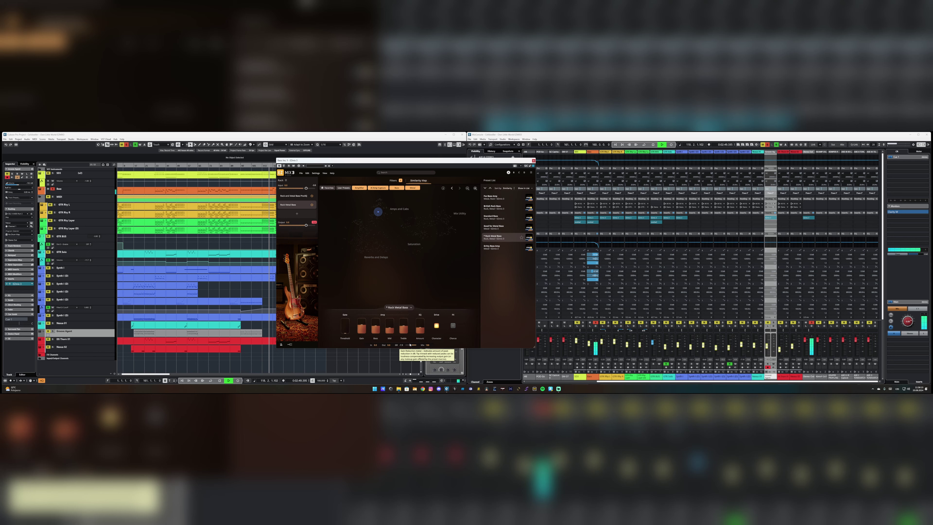
Step: Load the Good for Metal Bass preset in the second slot, lower its gate threshold to minimum, and return to the unsoloed mix
click(494, 227)
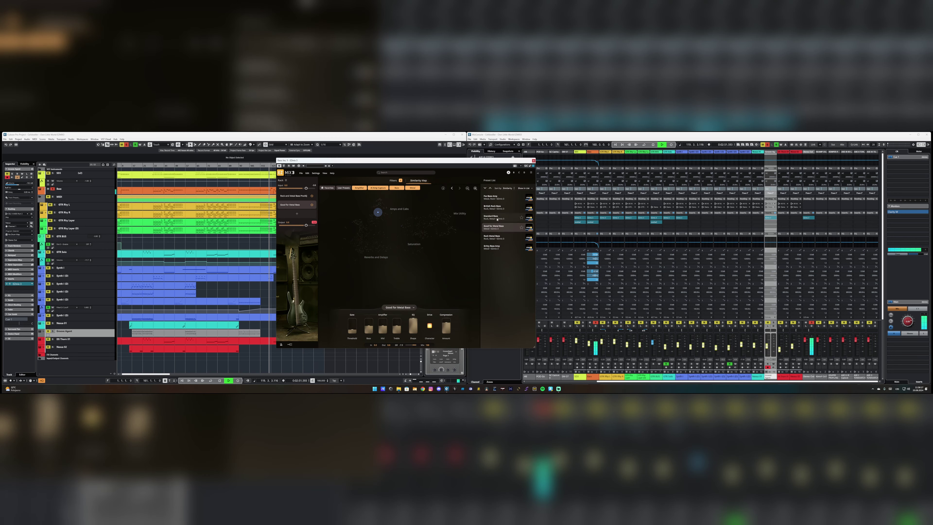
click(497, 219)
click(490, 230)
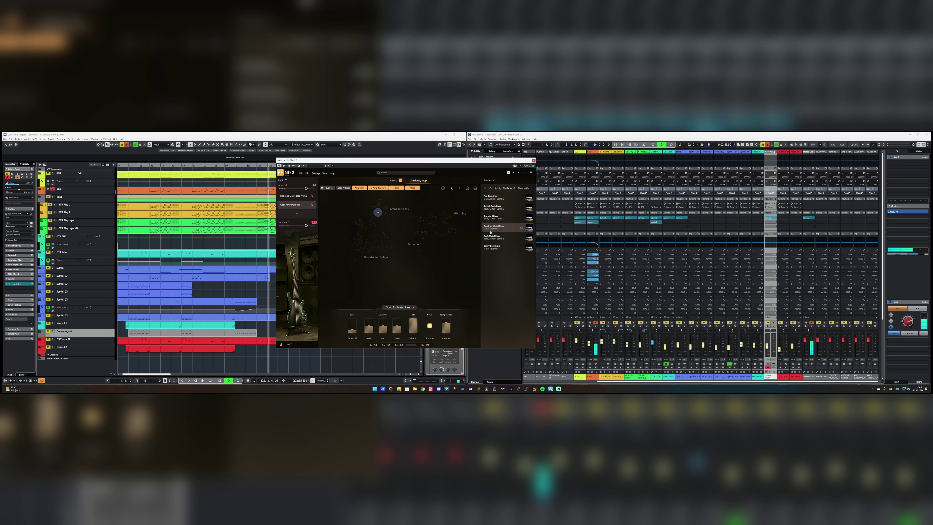
mouse_move(445, 325)
mouse_down()
mouse_move(447, 334)
mouse_move(462, 301)
mouse_move(447, 346)
mouse_move(448, 334)
mouse_up()
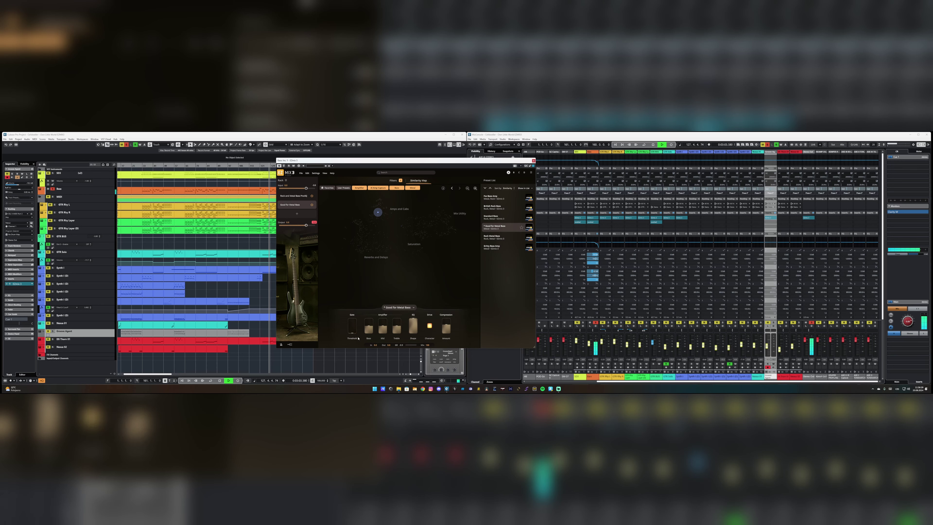
mouse_move(412, 326)
mouse_down()
mouse_move(412, 354)
mouse_move(412, 338)
mouse_up()
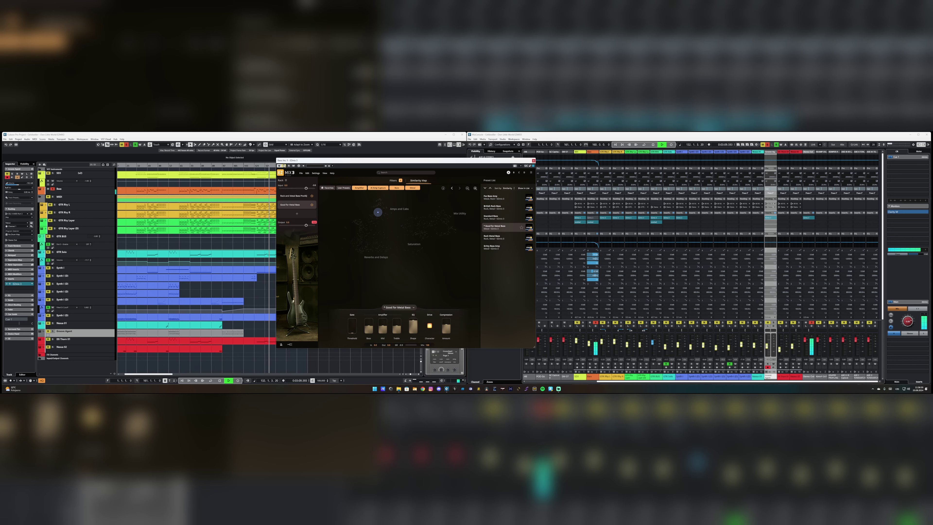
click(596, 323)
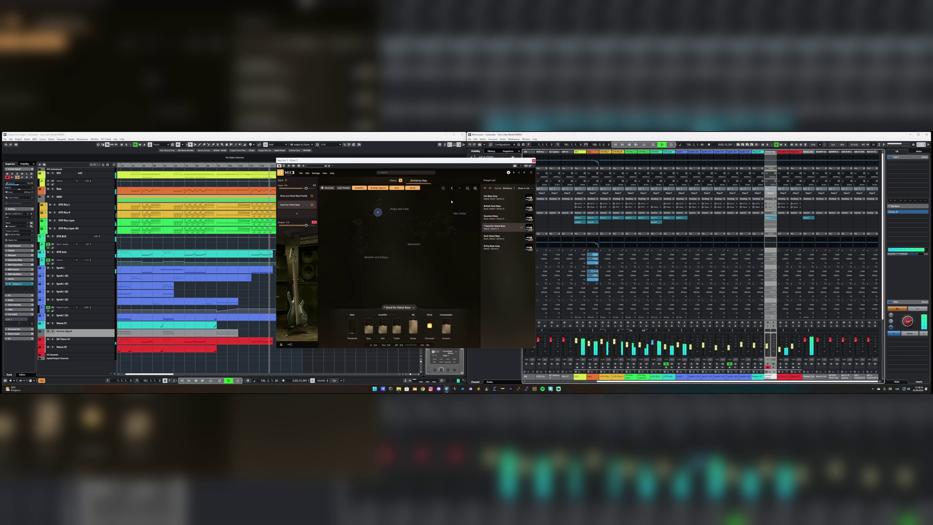
click(533, 161)
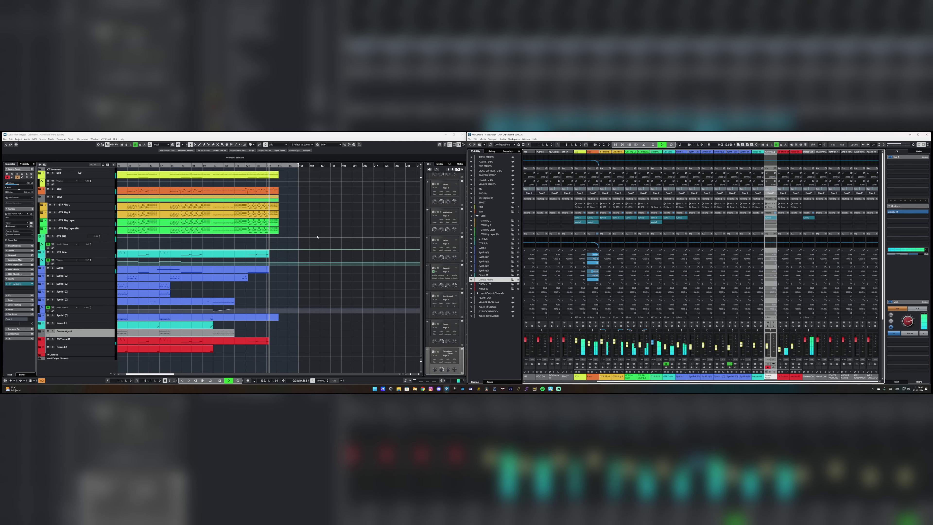
Step: Select the range of the rhythm guitar clips in the song's final section, set the locators to it, and turn on cycle playback
right_click(286, 217)
click(294, 215)
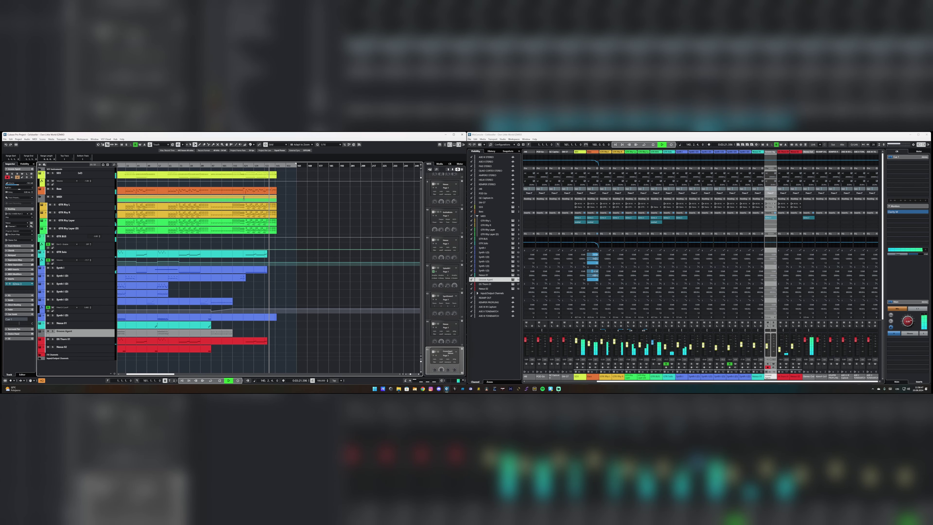
key(h)
key(h)
key(h)
scroll(238, 207, left, 3)
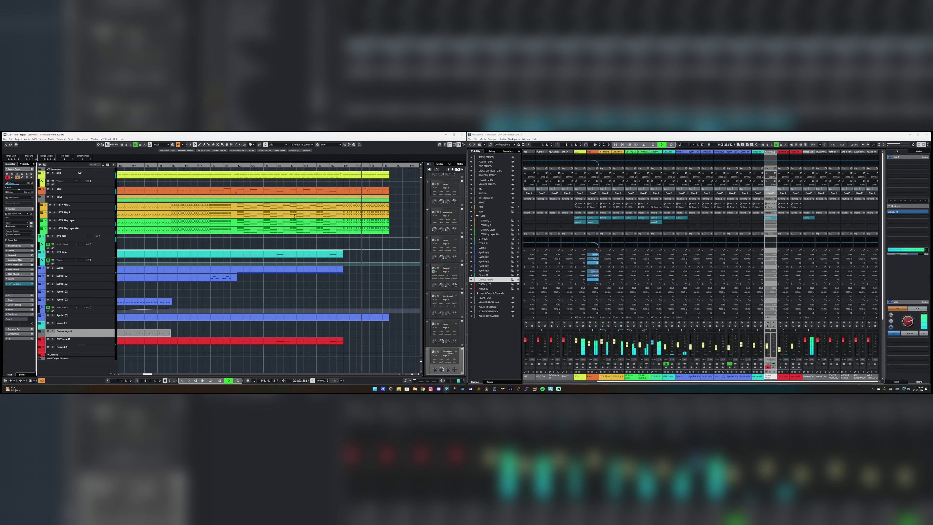
drag(237, 204, 394, 230)
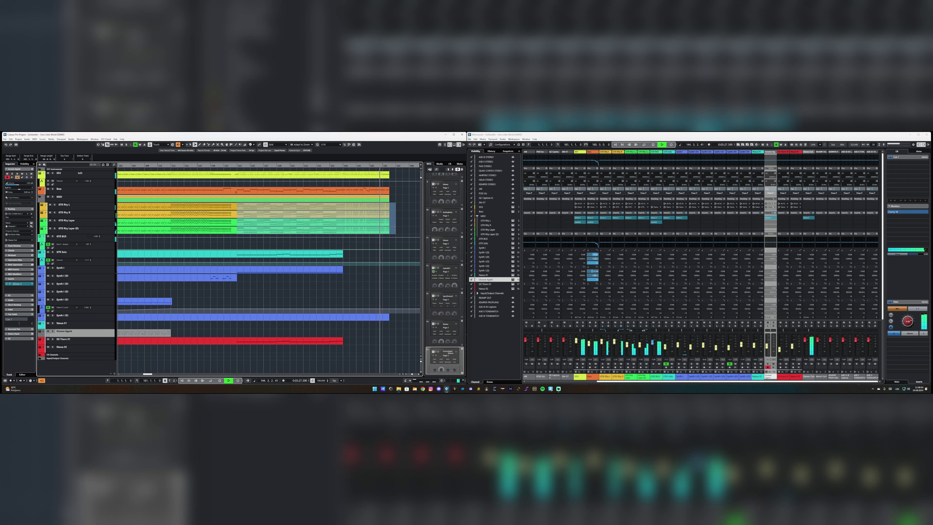
key(p)
key(KP_Divide)
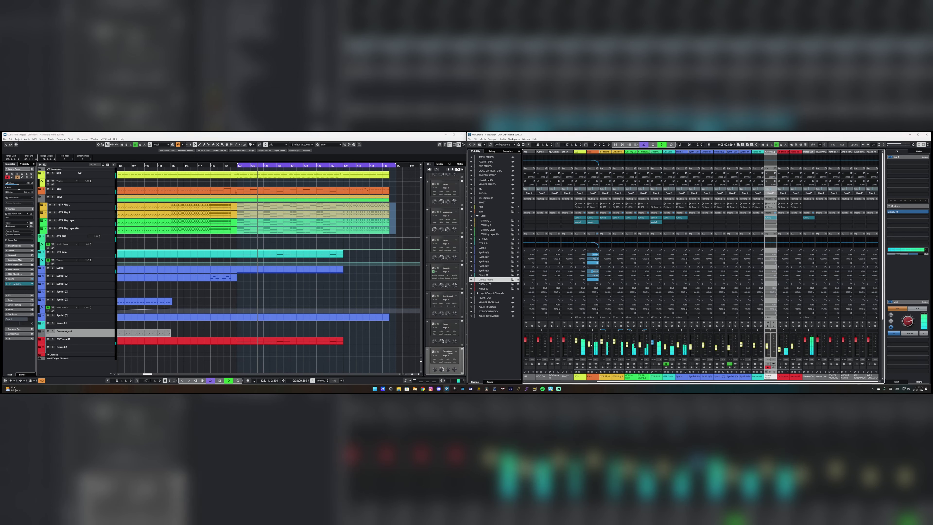
Step: Solo the GTR Rhy L channel and audition other metal guitar presets in its EZmix, settling on Millennium Metal
click(607, 322)
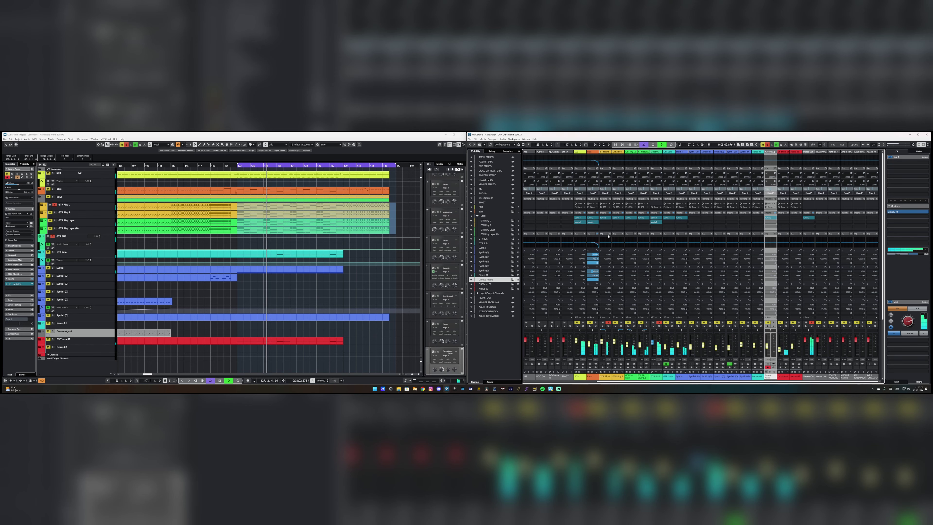
click(604, 218)
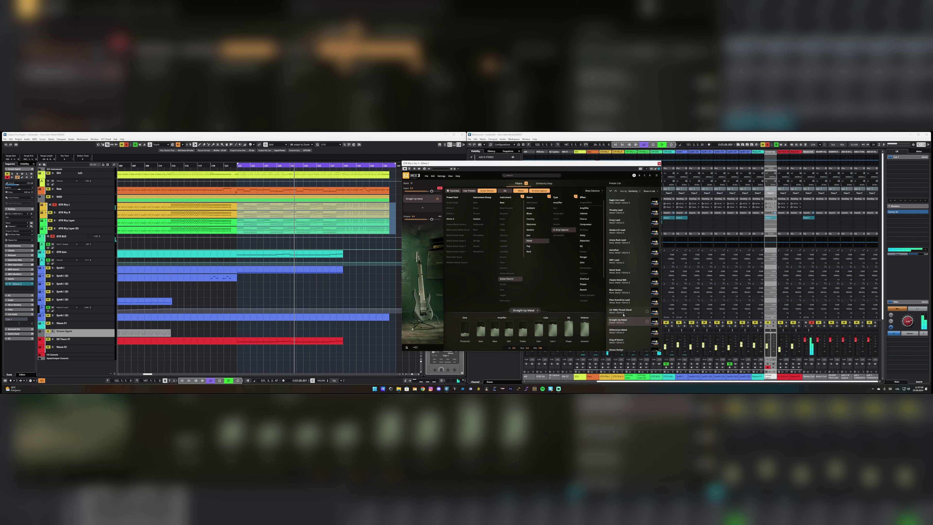
scroll(628, 310, down, 2)
click(627, 310)
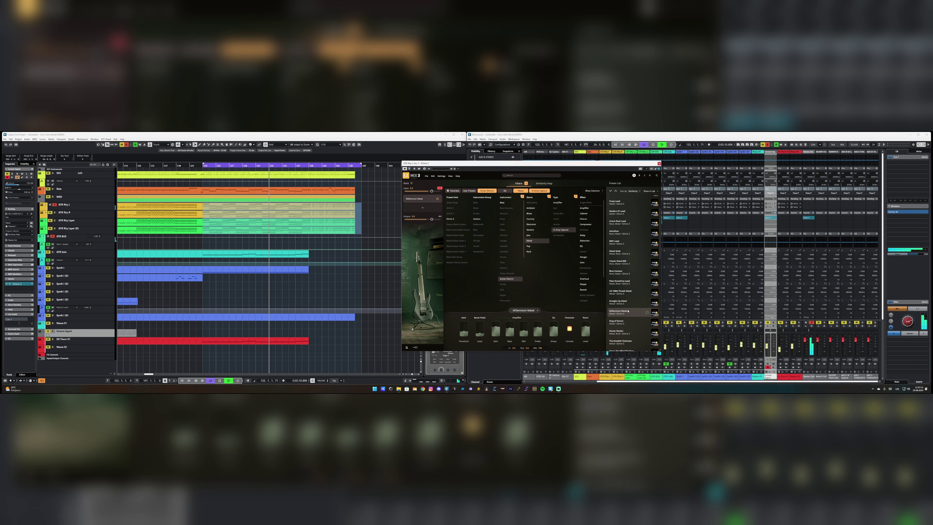
click(620, 322)
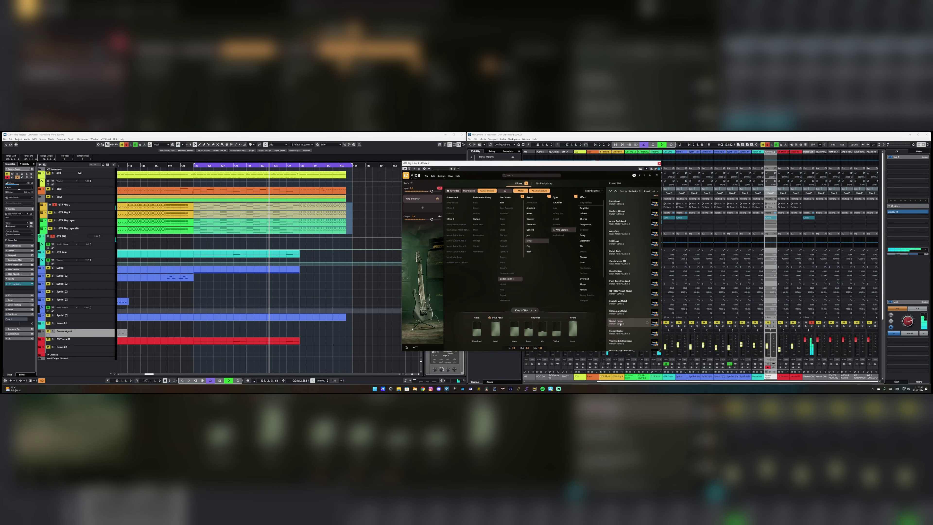
click(623, 316)
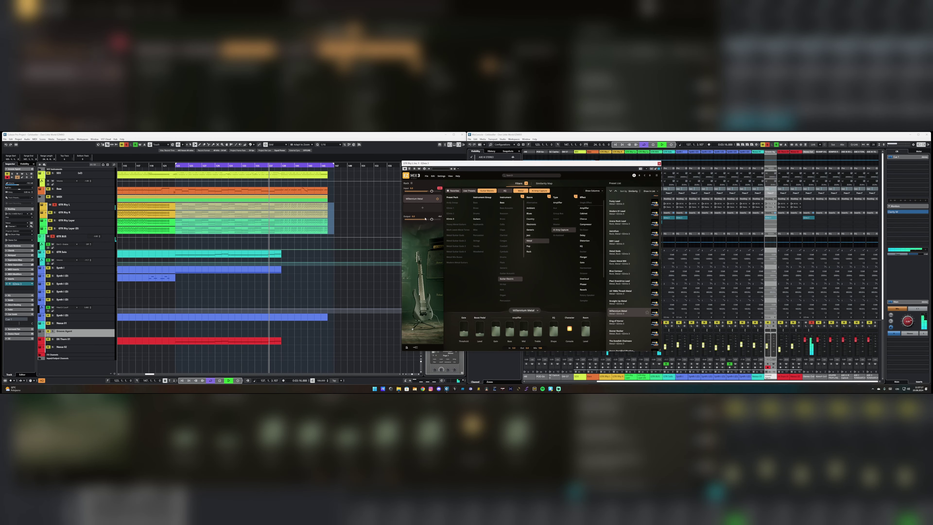
Step: Add a slot ahead of Millennium Metal with an AI-assisted guitar Pre-EQ preset, analyze the track, and return to the unsoloed mix
click(425, 208)
drag(426, 208, 421, 198)
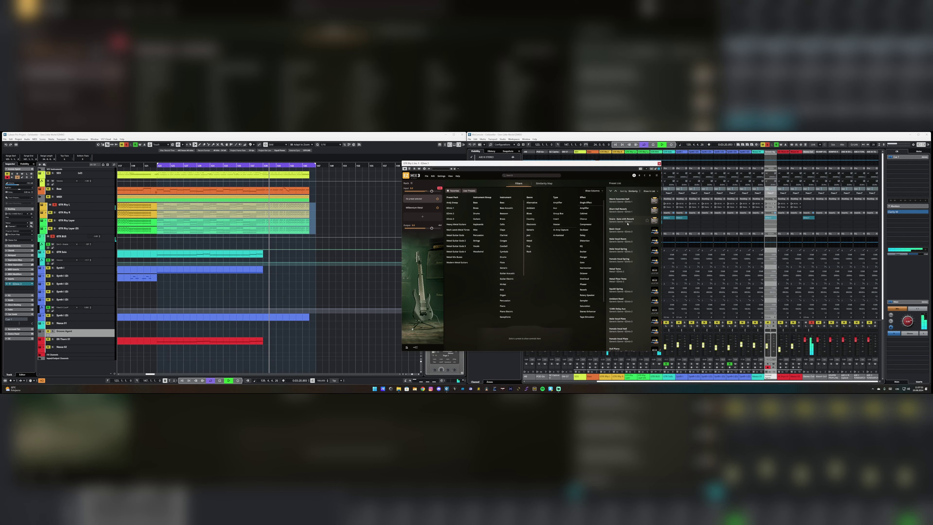
click(558, 235)
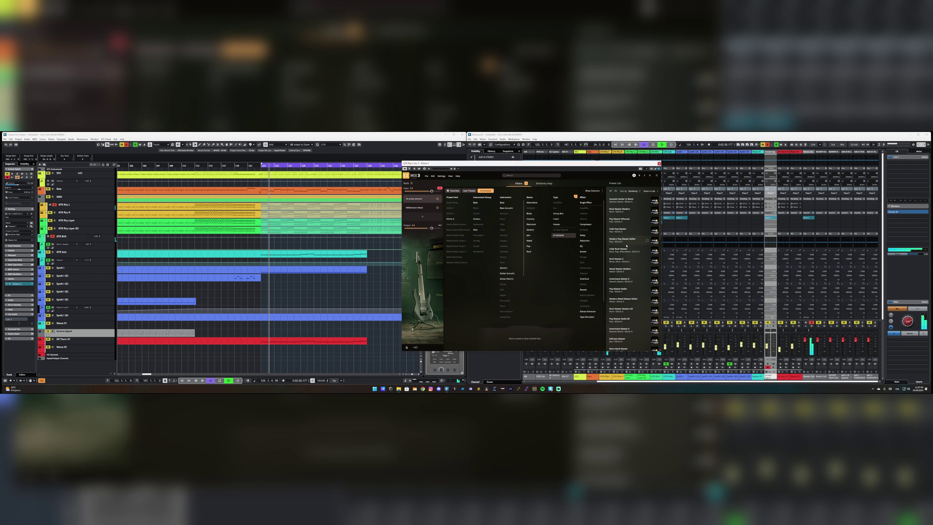
click(477, 219)
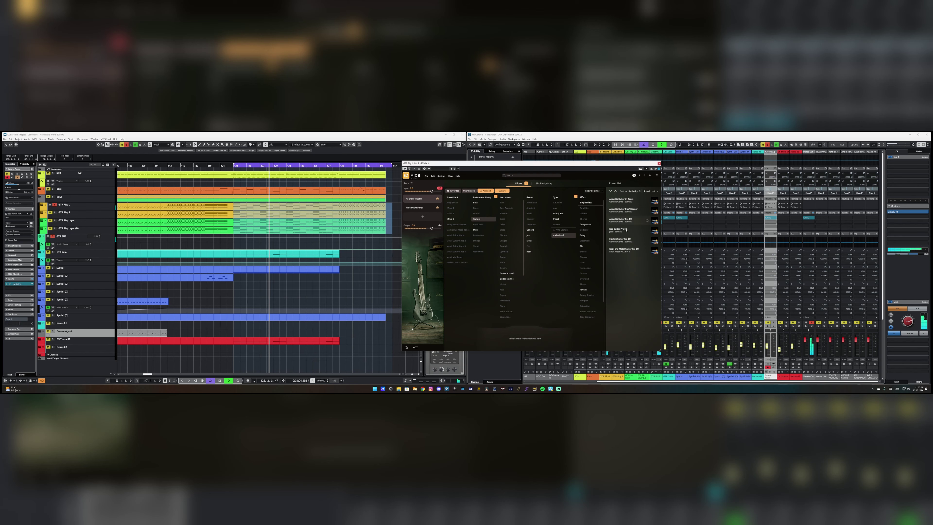
click(626, 241)
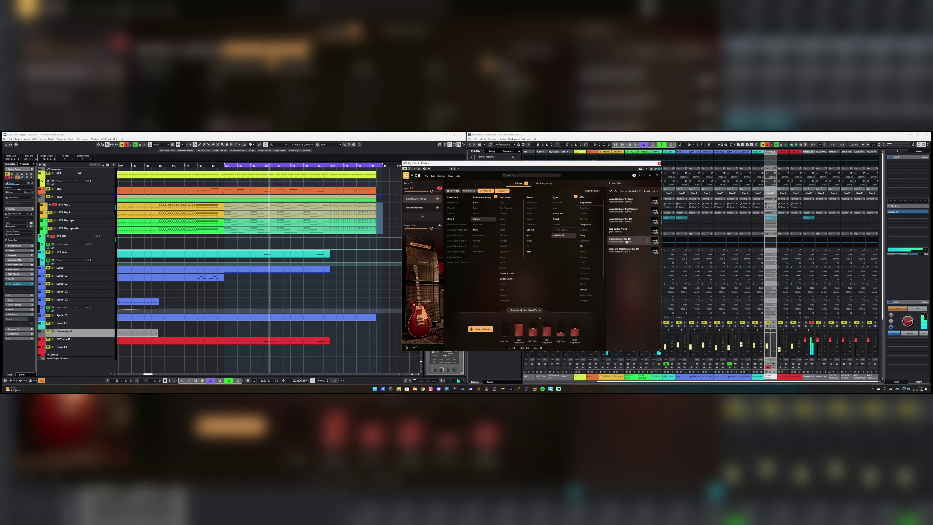
click(480, 328)
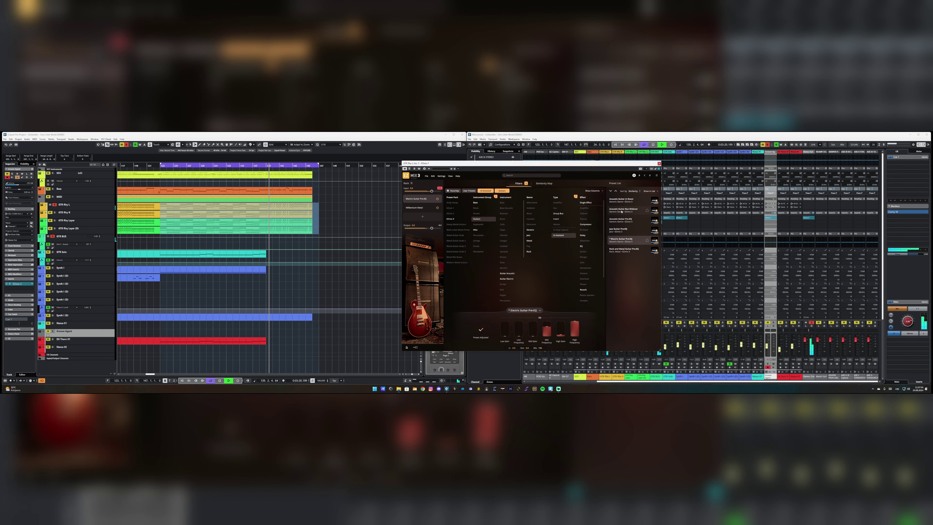
click(659, 163)
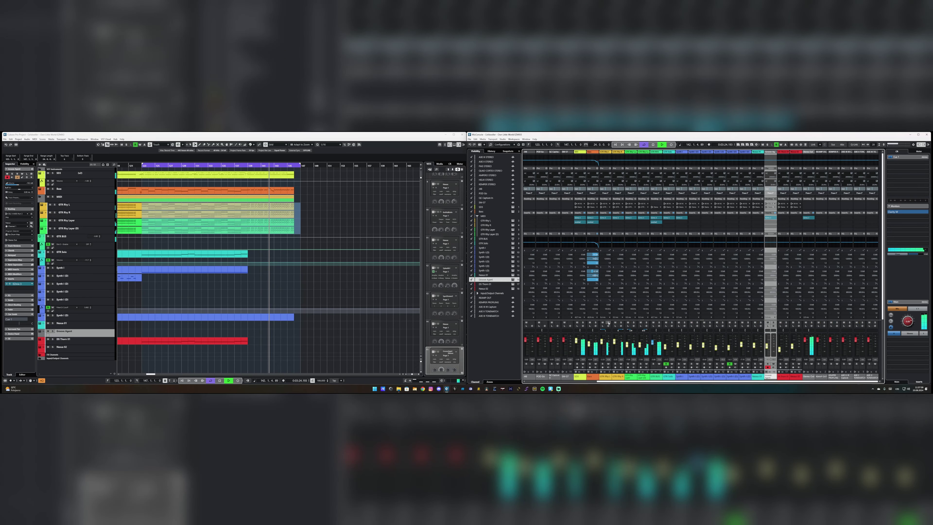
Step: Listen to the GTR Rhy R channel in solo and return to the full mix
click(620, 322)
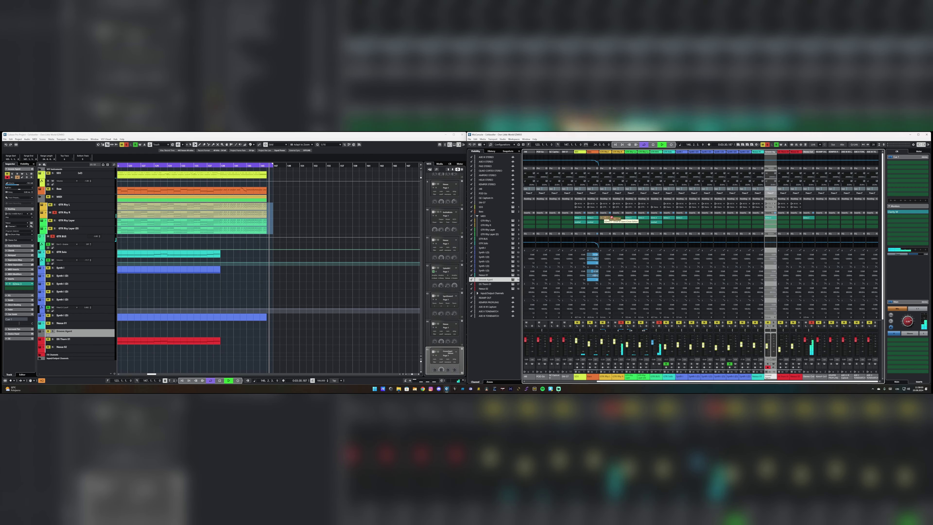
click(620, 325)
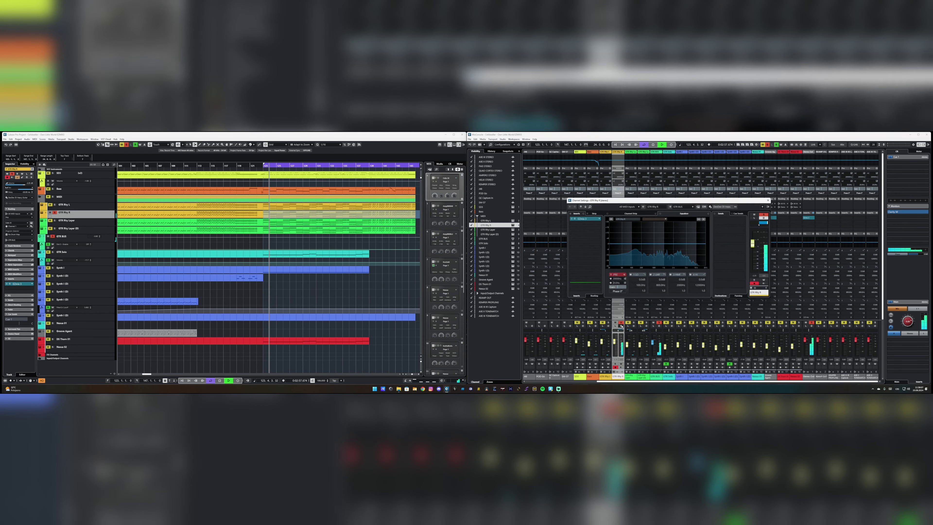
click(621, 325)
click(620, 323)
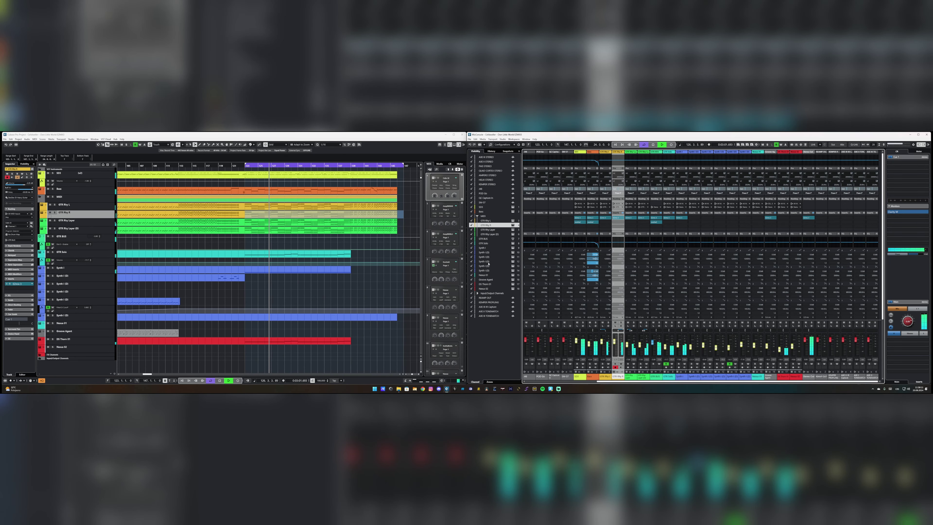
Step: Solo the GTR Solo channel, play the looped section while reviewing its two-slot EZmix chain, and close the plug-in
click(672, 322)
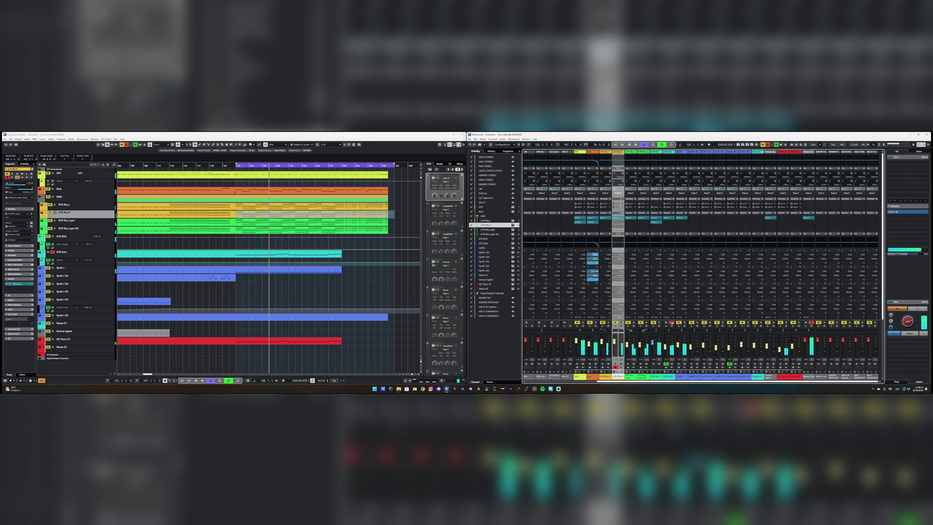
click(667, 217)
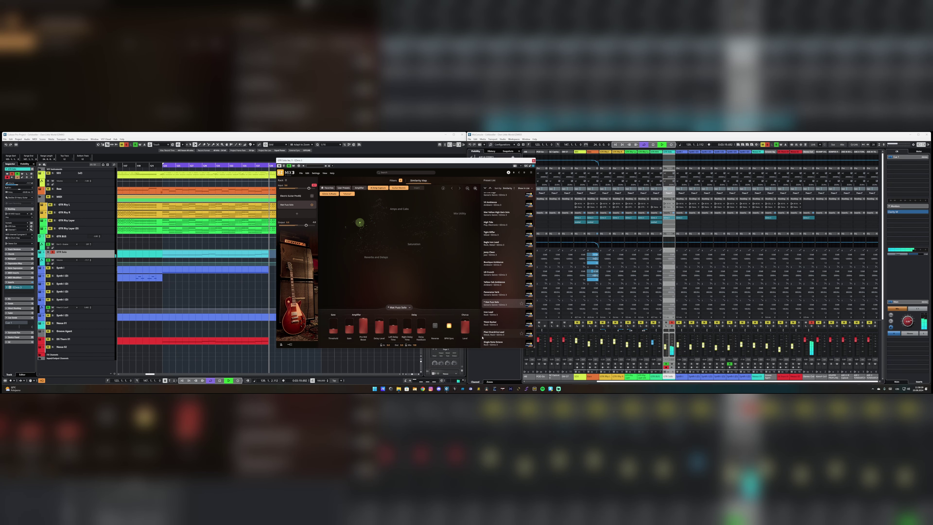
key(space)
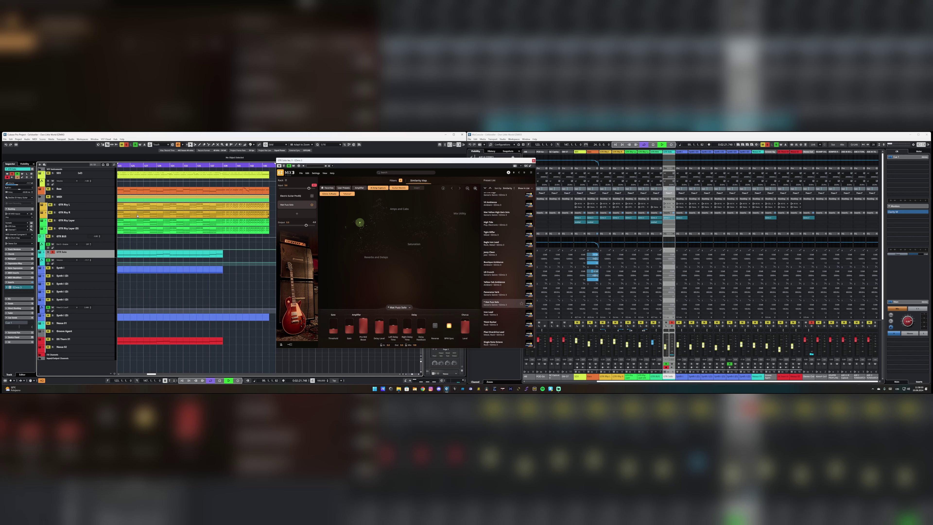
scroll(182, 183, left, 5)
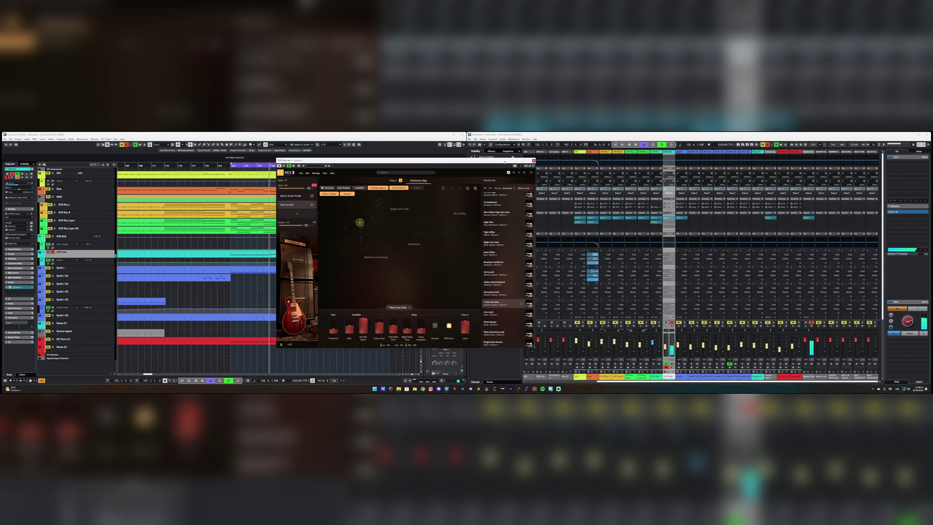
click(533, 160)
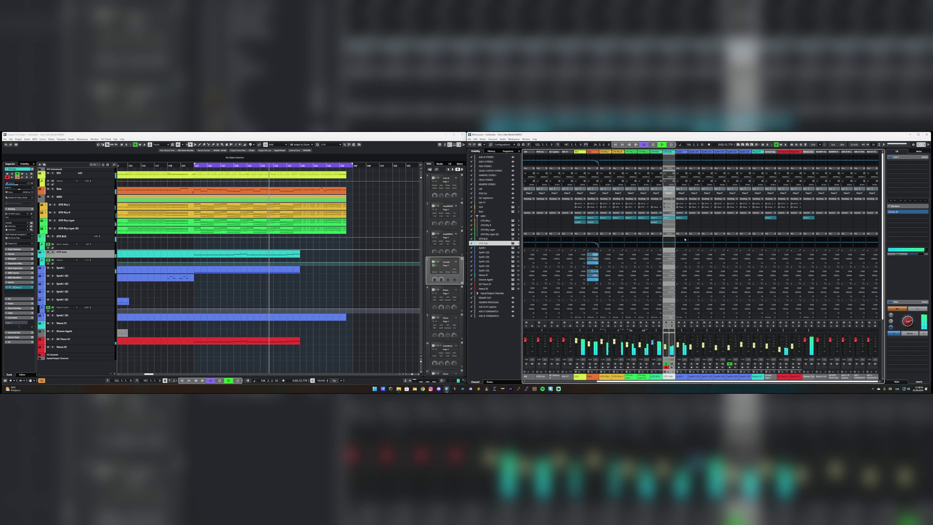
Step: Solo the first synth track, enlarge its EZmix window to review the reverb and filter controls, and close the plug-in
click(680, 217)
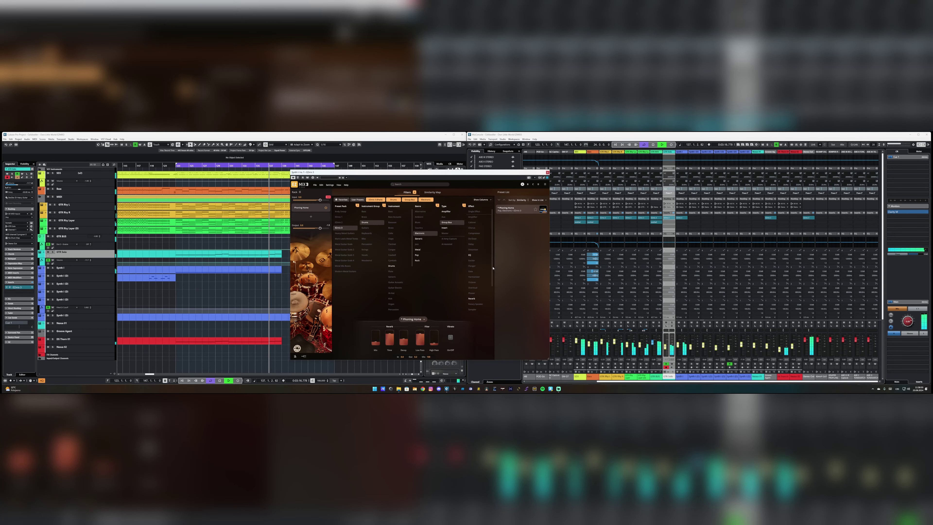
drag(548, 358, 660, 366)
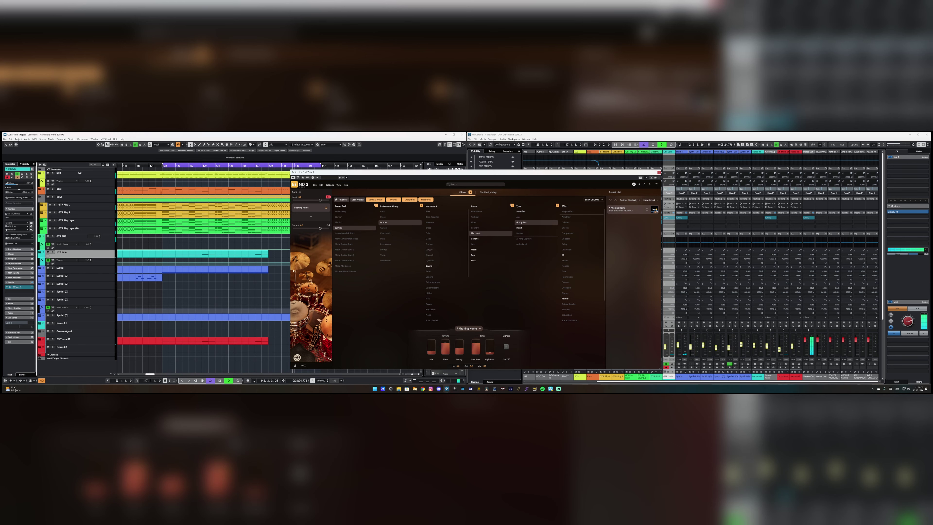
click(162, 166)
click(52, 267)
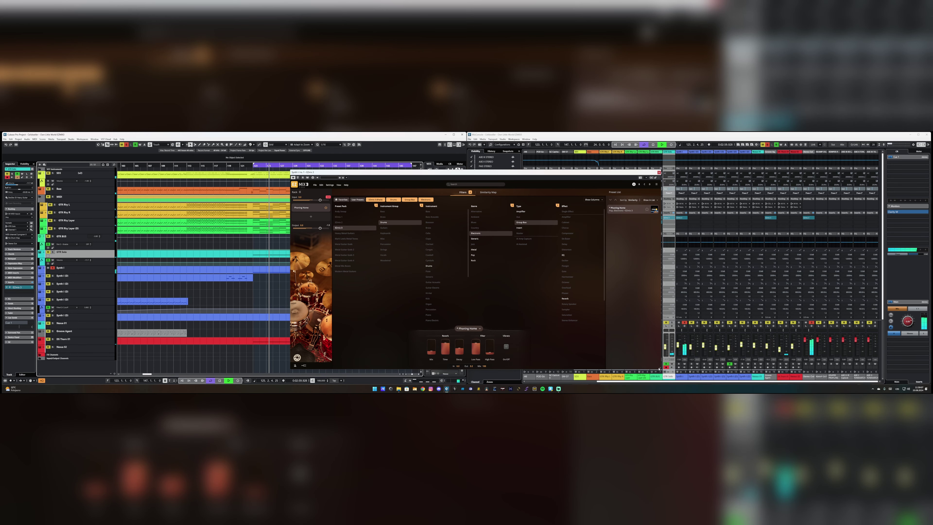
drag(649, 366, 604, 364)
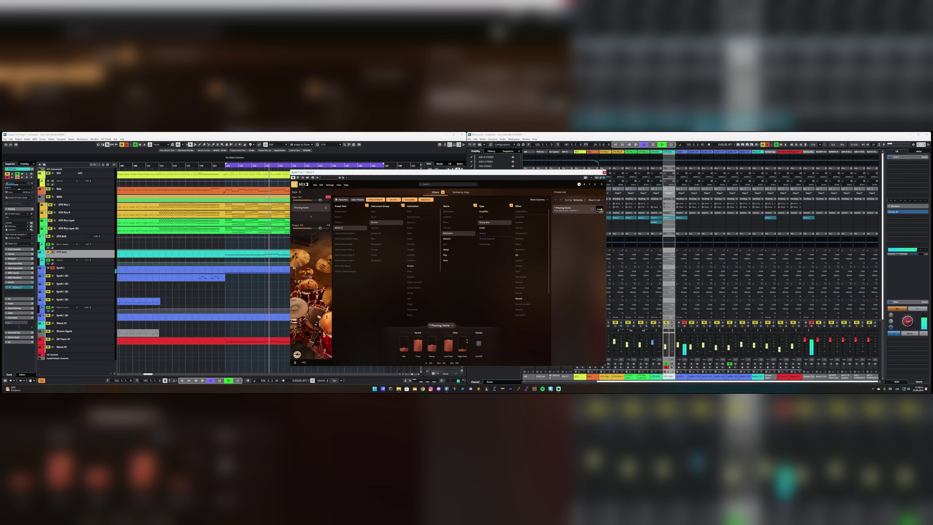
drag(436, 346, 406, 348)
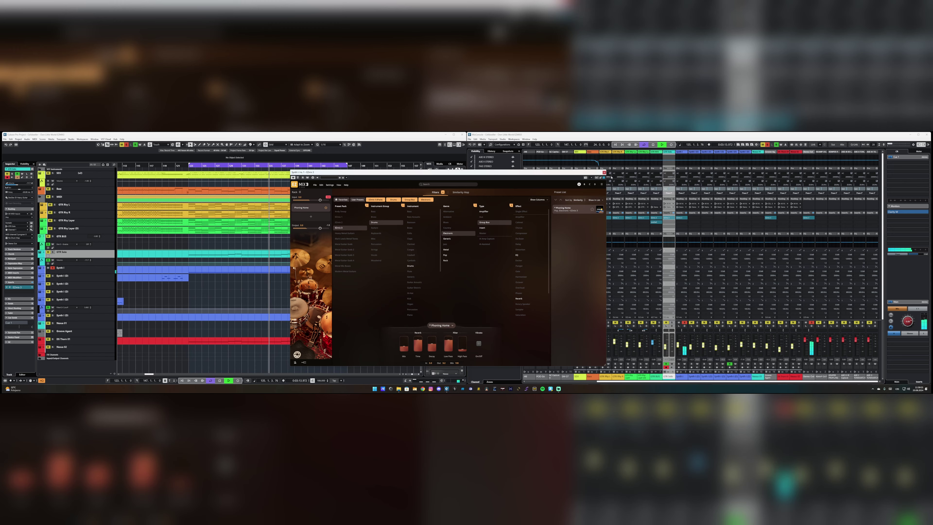
click(604, 173)
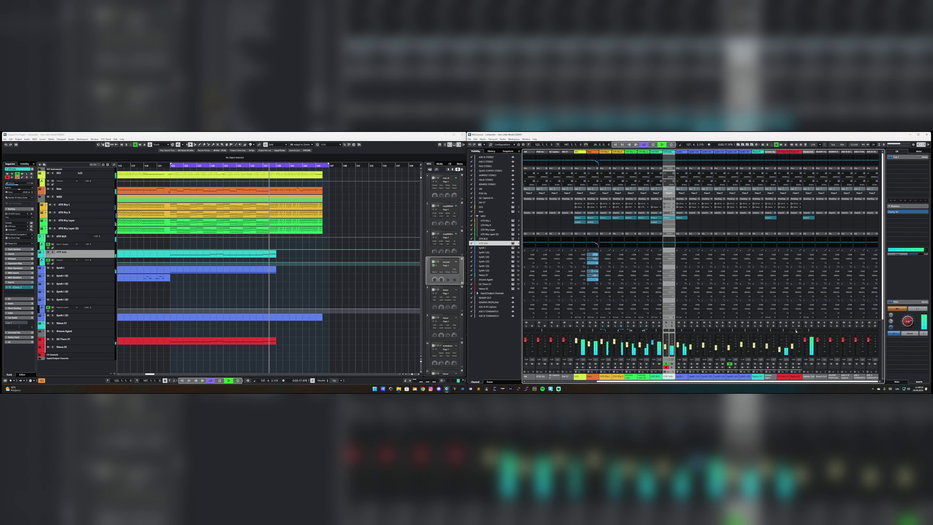
Step: Play the full mix from an earlier section before the loop and reopen the master channel's EZmix with the Metal Master Modern preset
scroll(323, 239, down, 4)
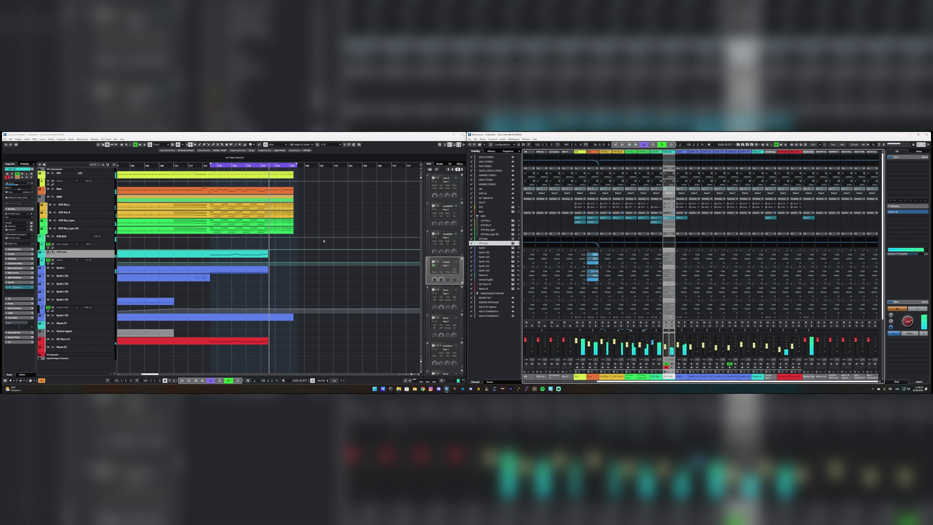
scroll(294, 235, left, 6)
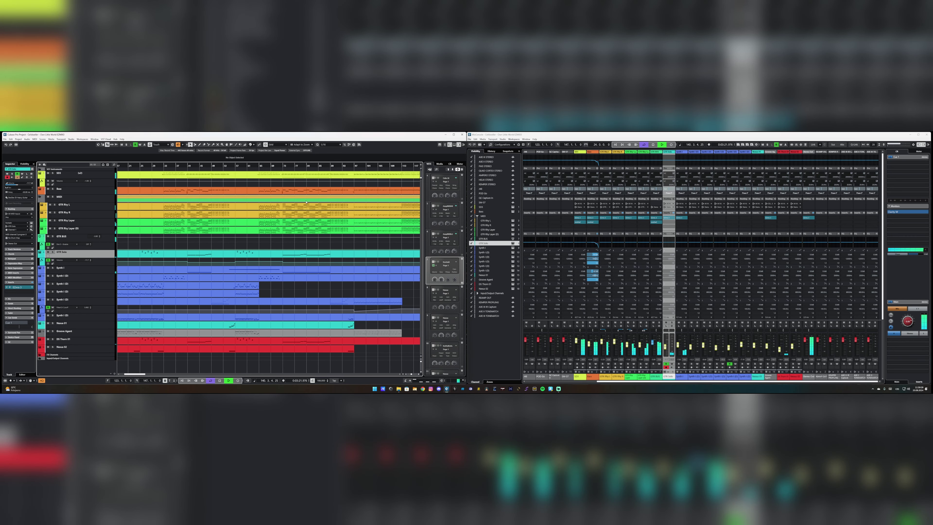
right_click(269, 185)
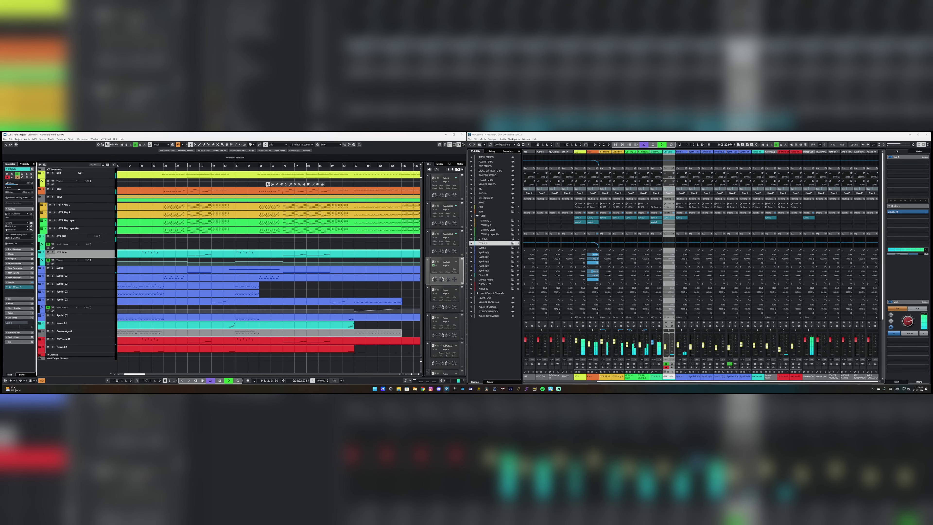
click(258, 164)
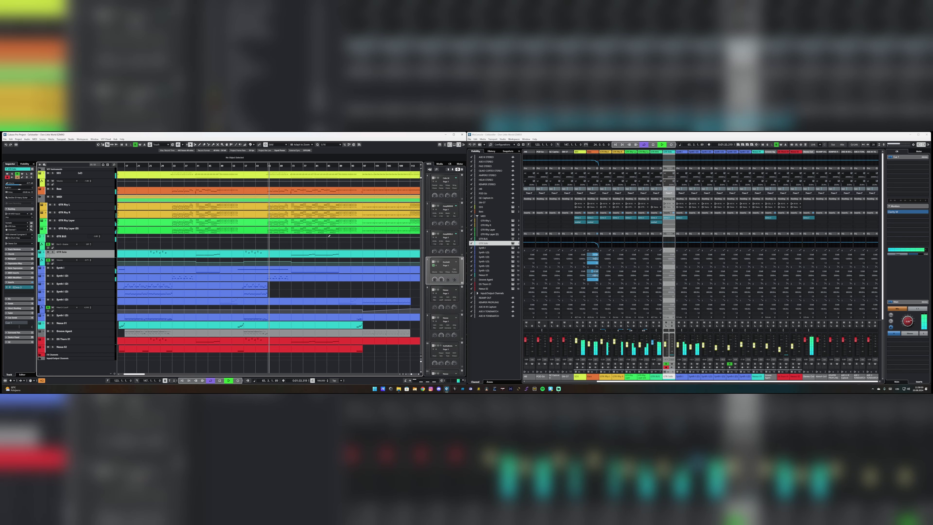
scroll(329, 235, right, 1)
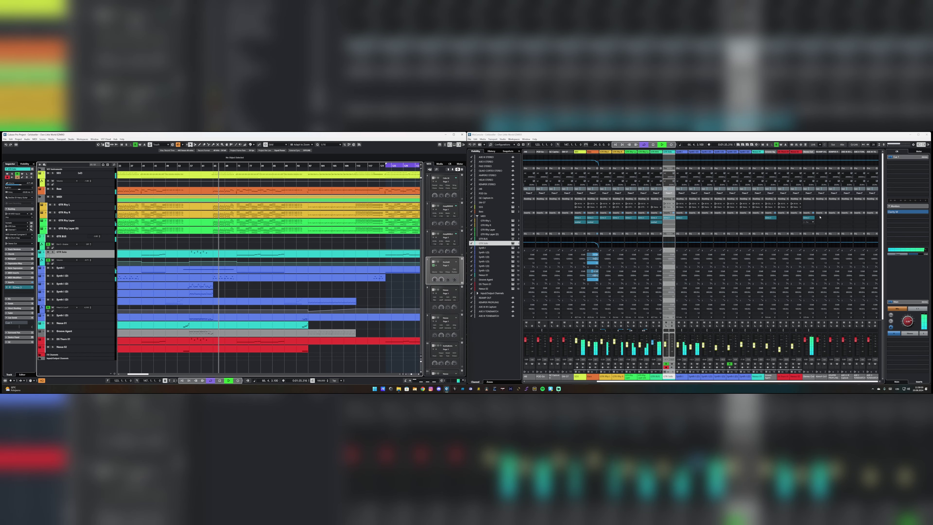
click(808, 219)
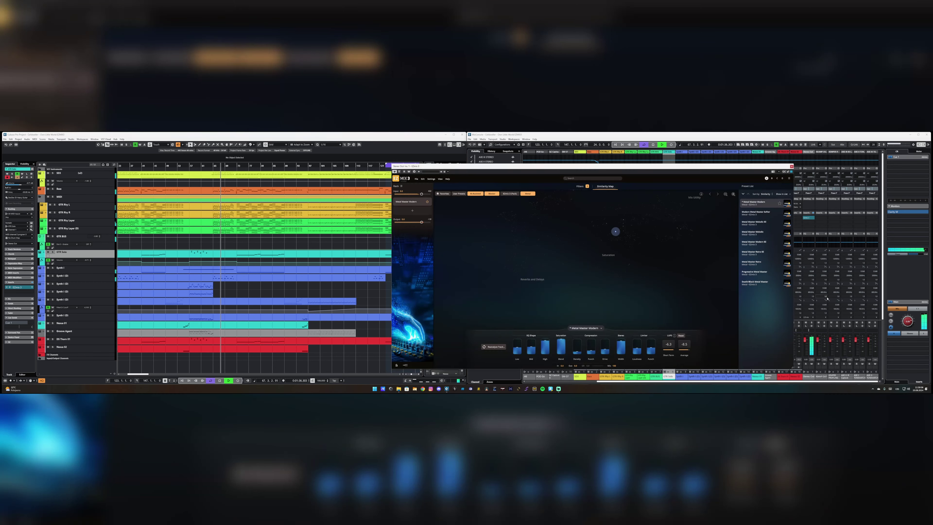
Step: Close the master channel's EZmix, open the drum channel's EZmix with the Heavy Drum Bus preset, and solo the drums
click(789, 166)
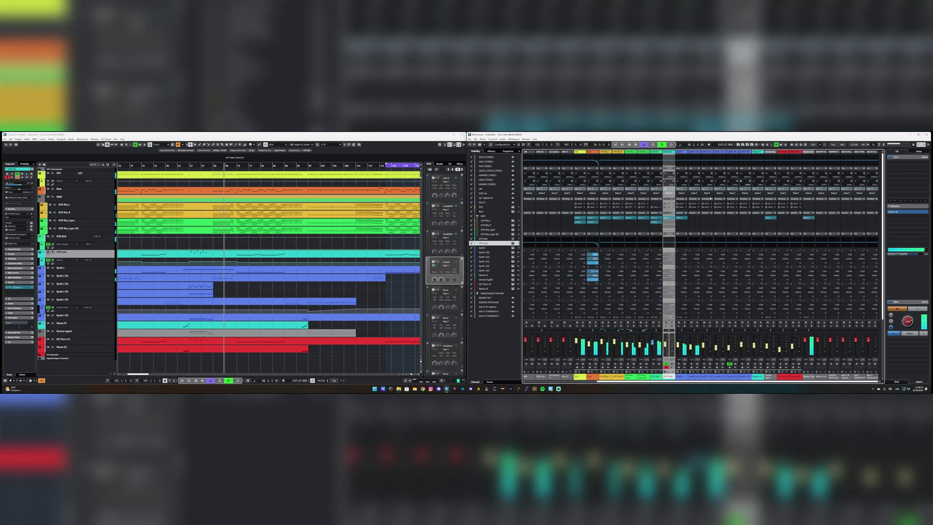
click(580, 218)
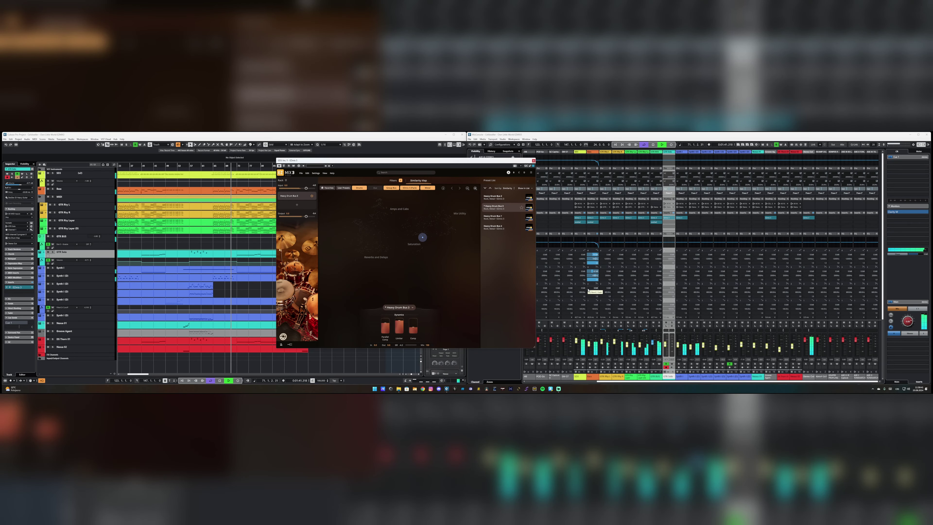
click(582, 322)
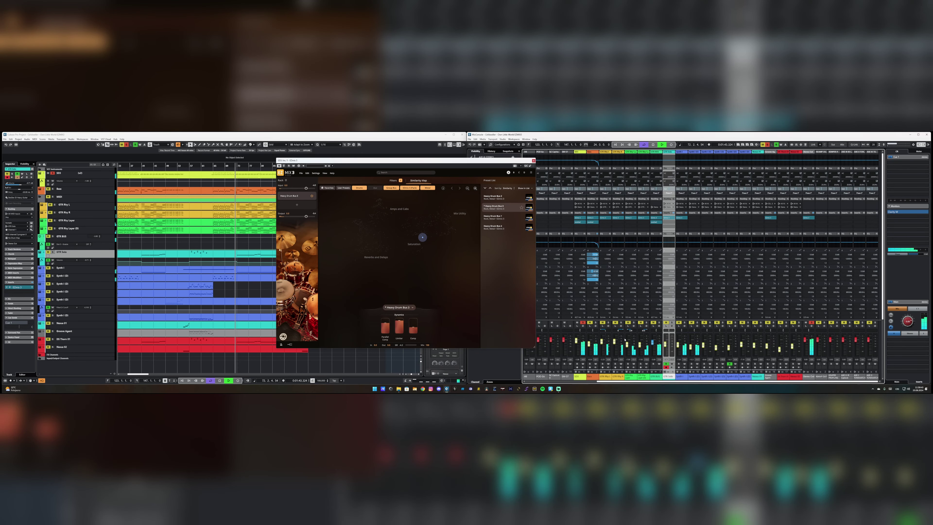
Step: Open Superior Drummer 3 for the soloed drums, review its mixer channels, and return to the drum kit view
click(575, 371)
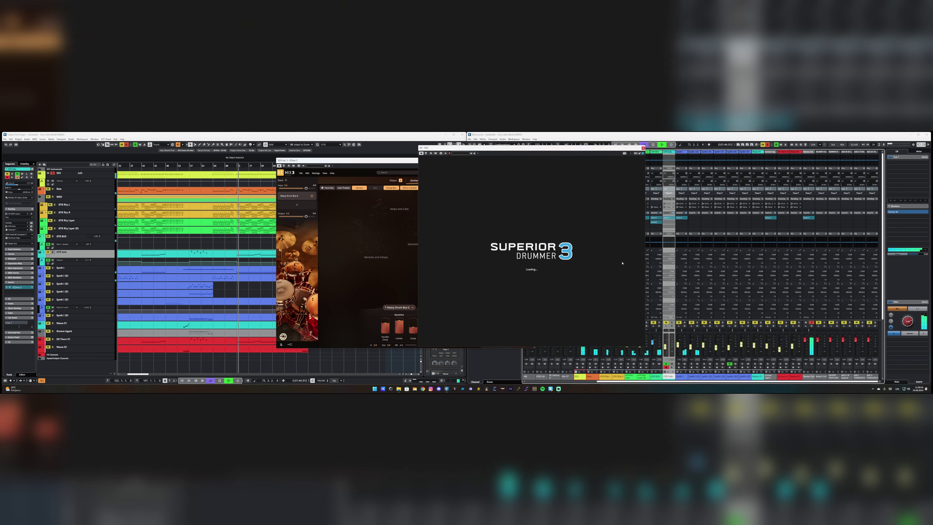
drag(526, 148, 681, 155)
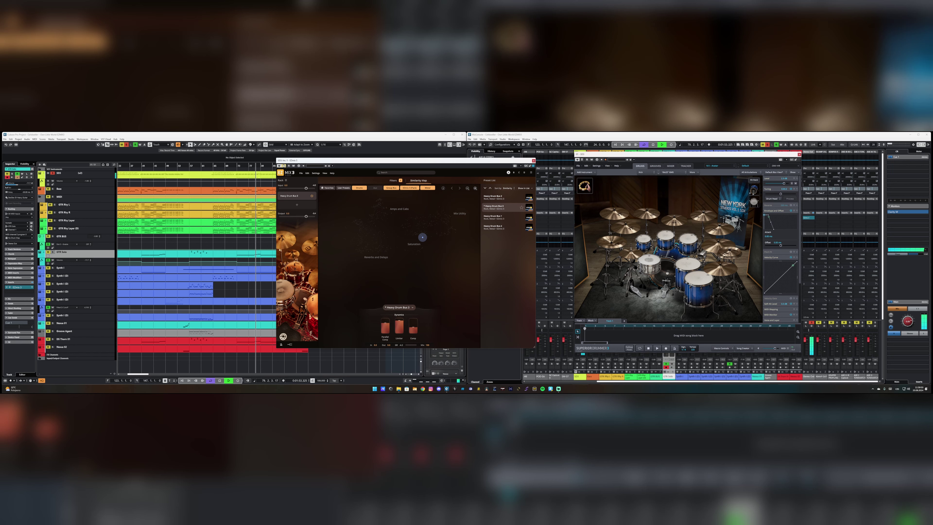
click(670, 166)
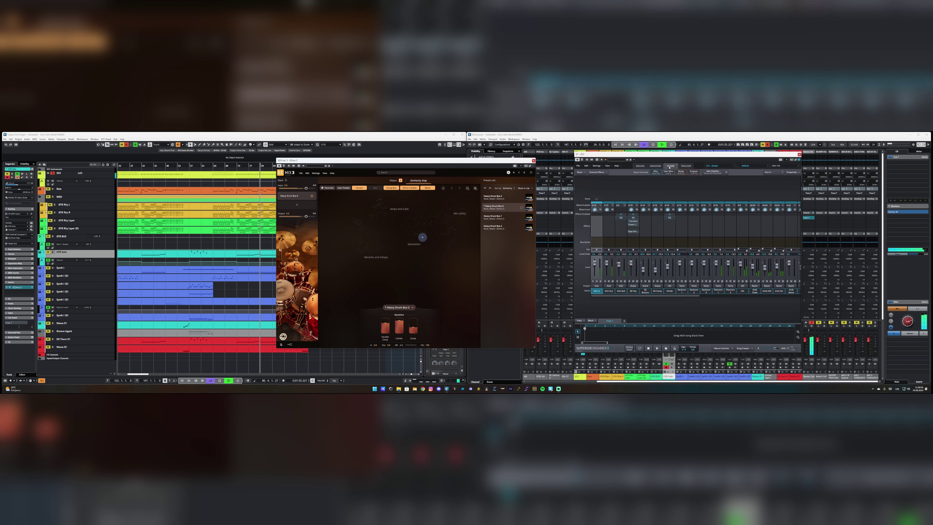
drag(639, 295, 742, 296)
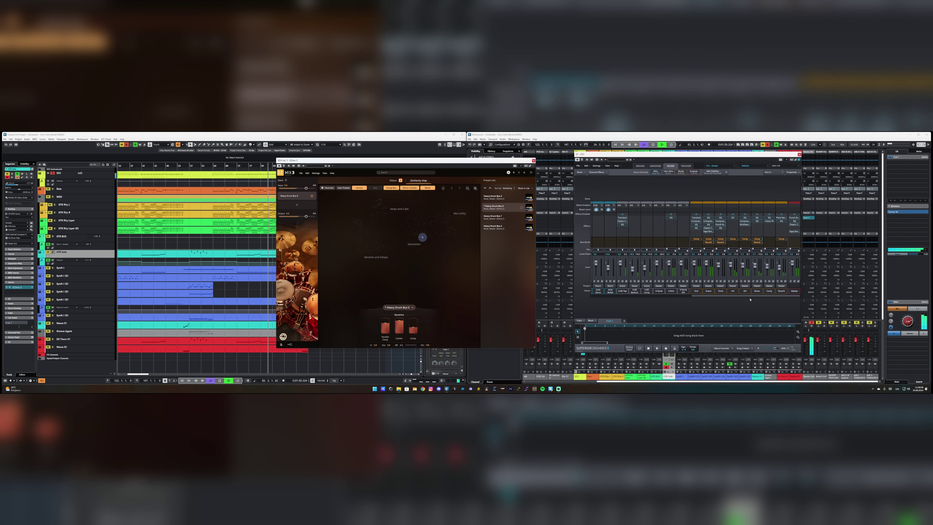
click(640, 165)
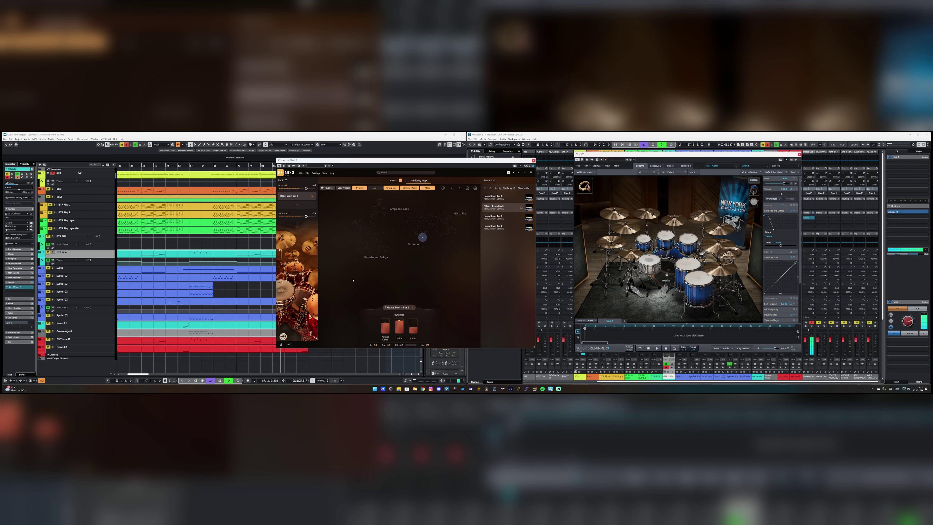
Step: Replay the soloed drums while trying the first Dynamics slider in EZmix, close both drum plug-ins, and return to the full mix
key(space)
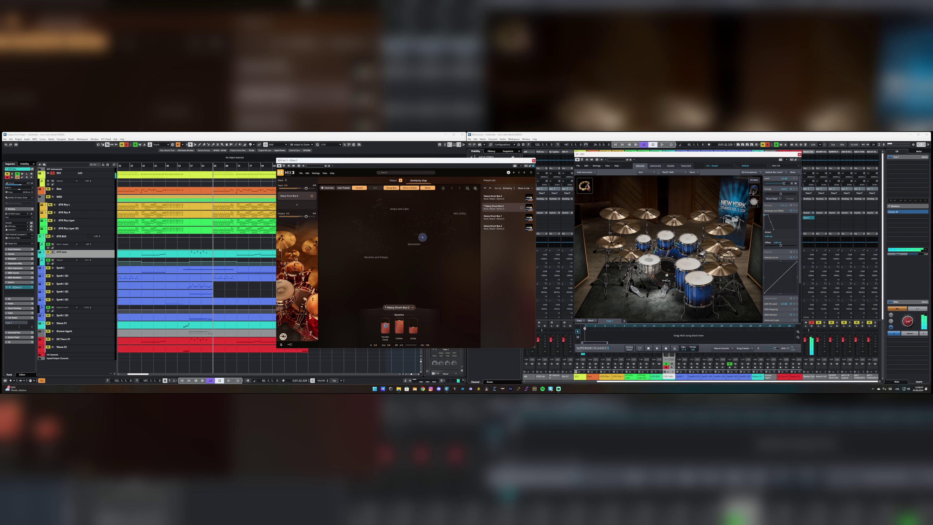
key(space)
drag(385, 326, 428, 351)
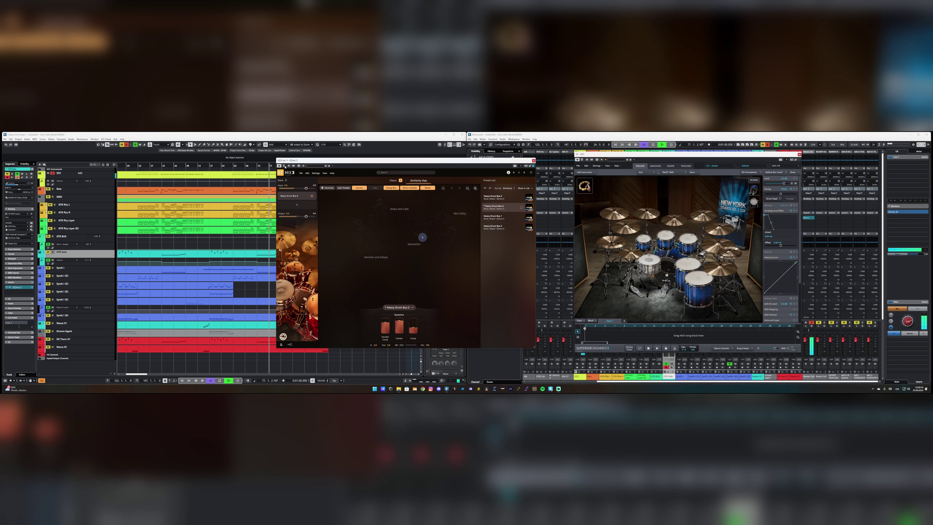
click(394, 180)
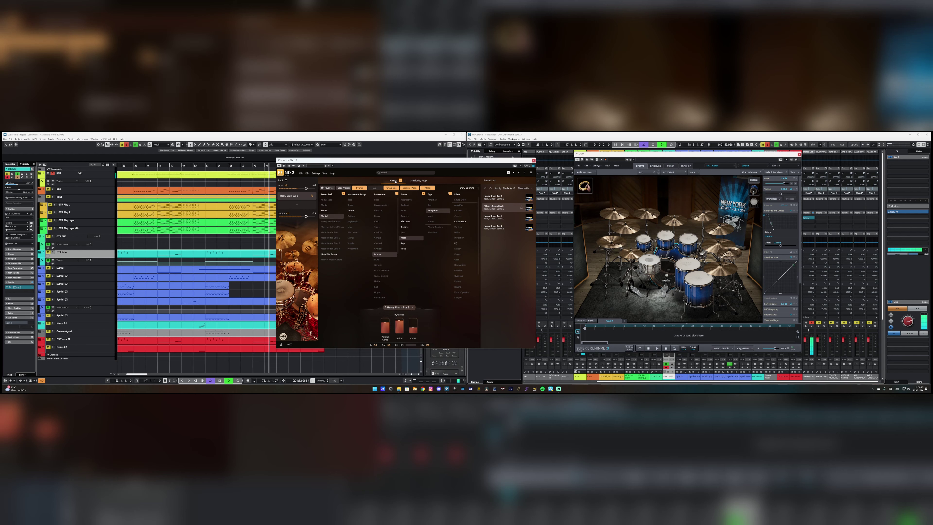
click(533, 161)
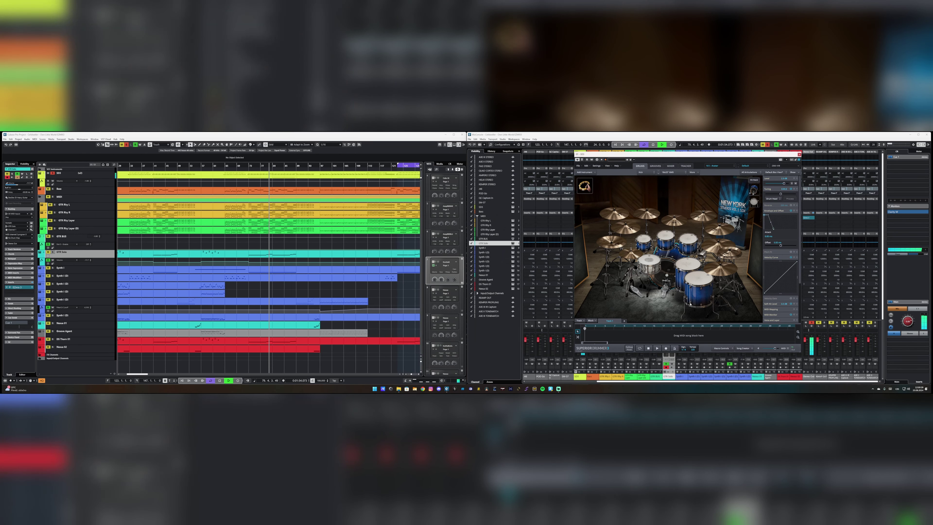
click(798, 154)
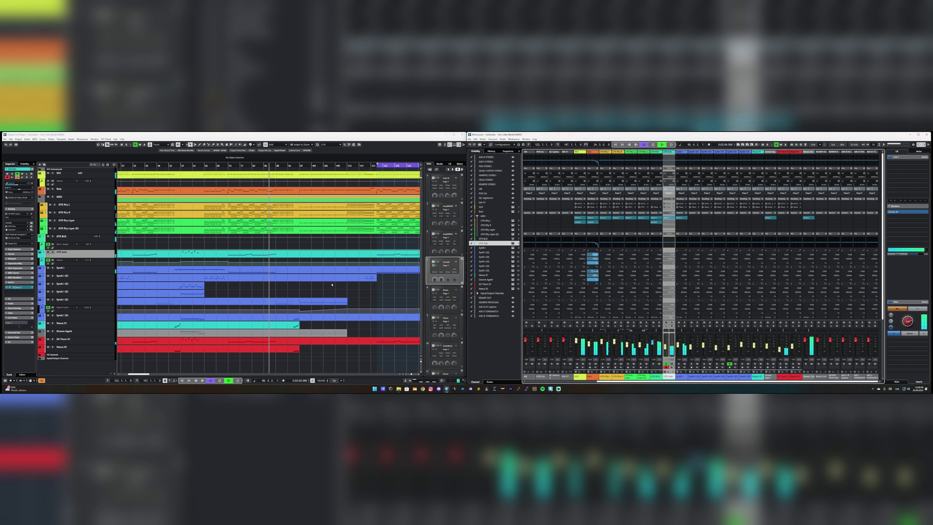
Step: Play the song from the start and bypass the Basic Electric Piano 2 slot in the GTR BUS EZmix chain
scroll(330, 290, down, 4)
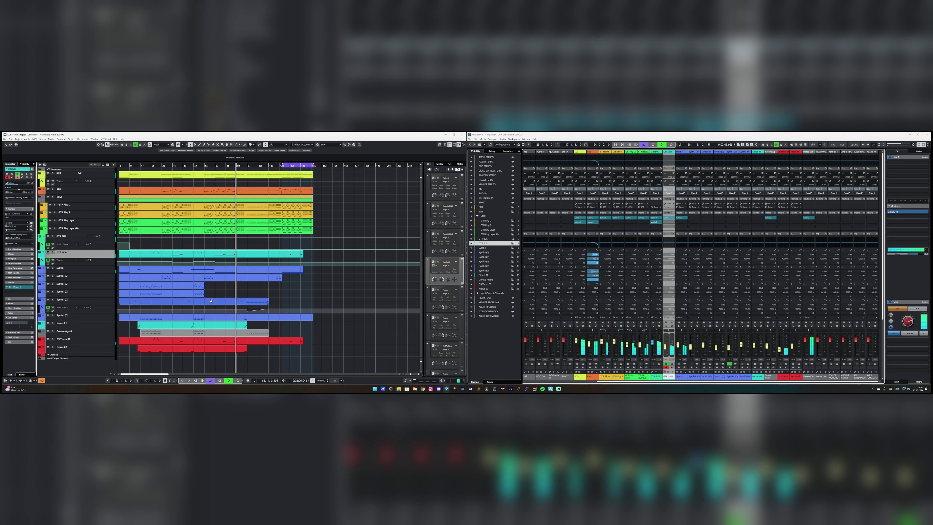
key(Home)
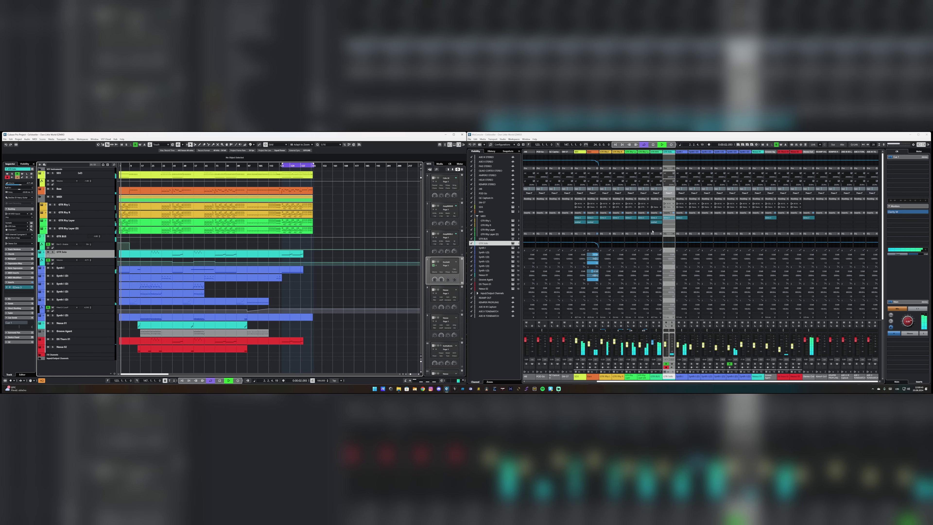
click(656, 218)
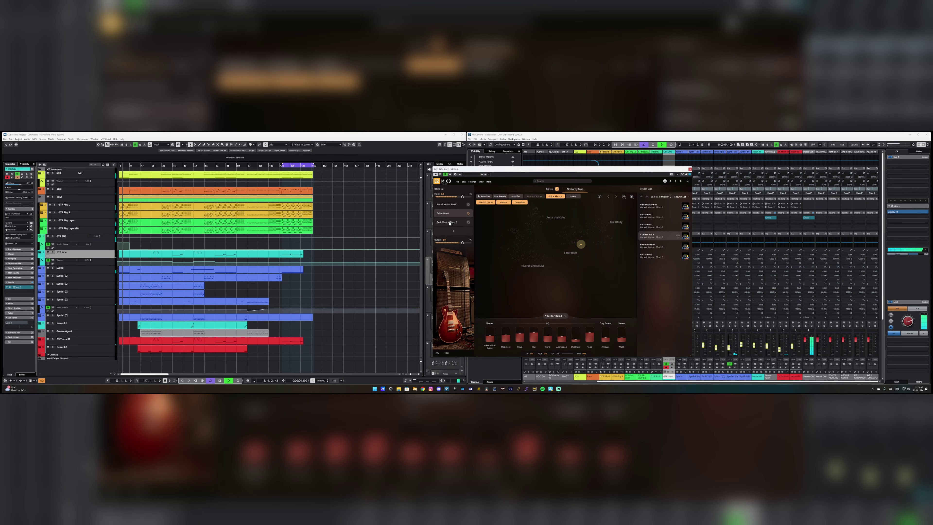
click(449, 222)
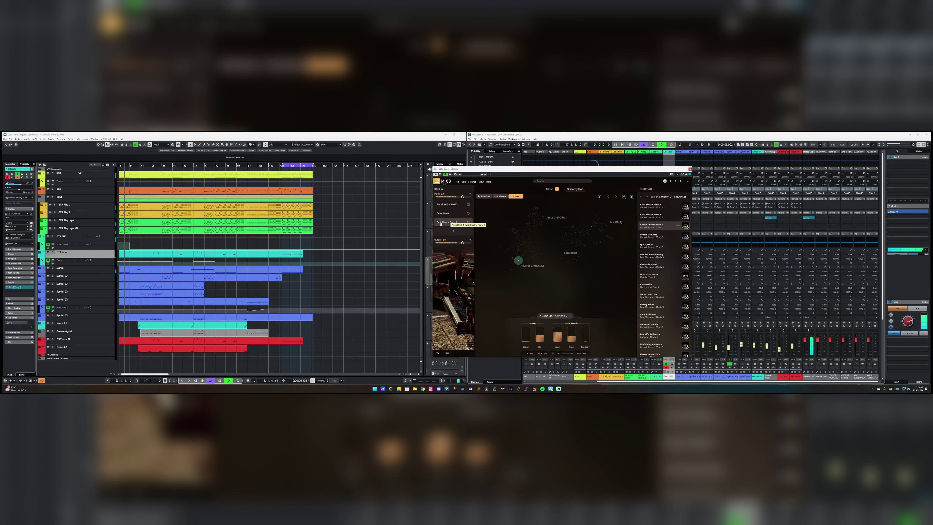
click(550, 190)
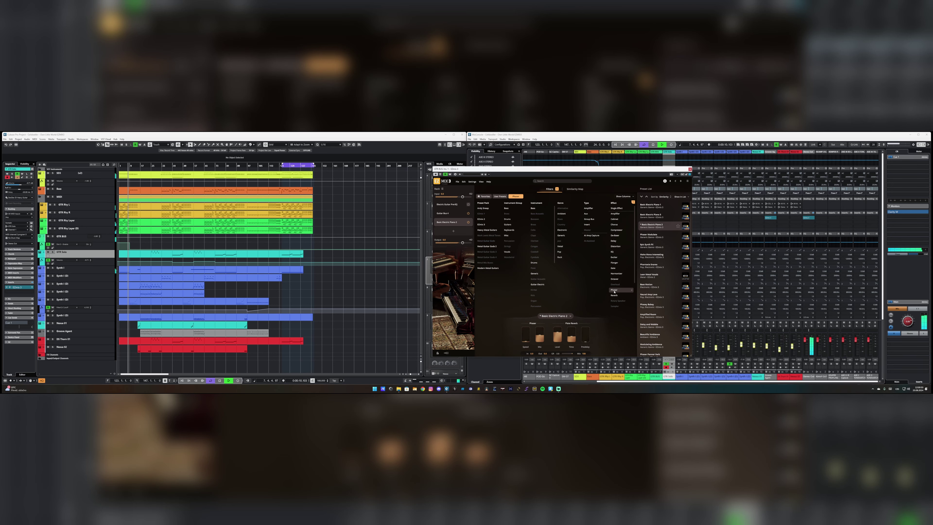
click(467, 222)
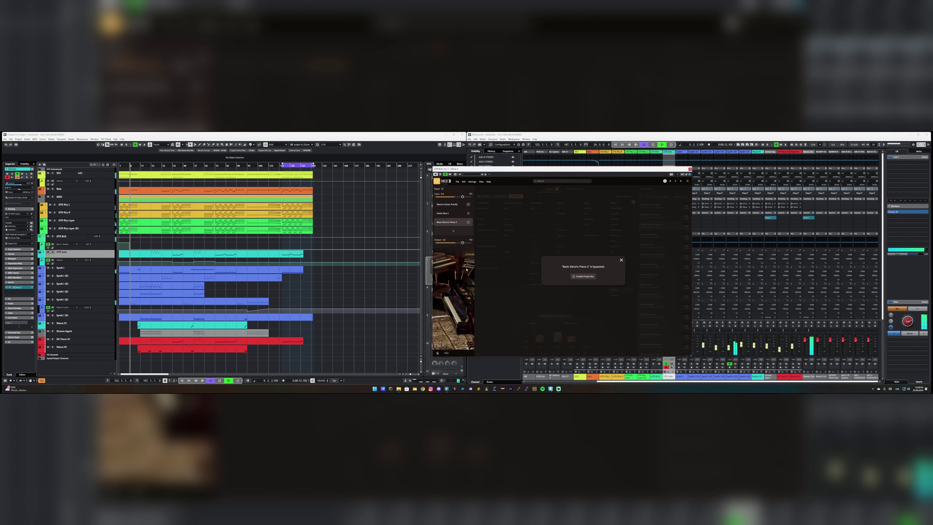
click(690, 169)
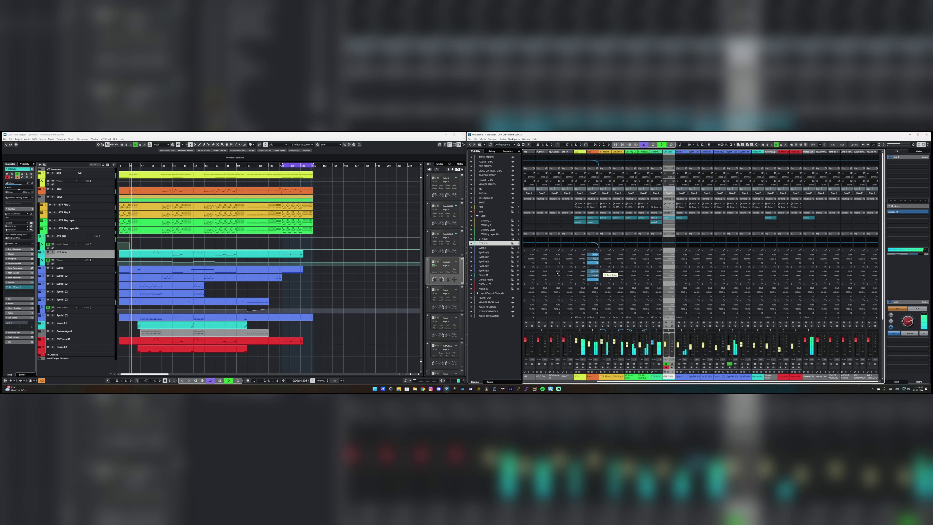
Step: Jump playback ahead in the song, view the Ample Metal Hellrazer guitar instrument, and close it
scroll(137, 328, up, 3)
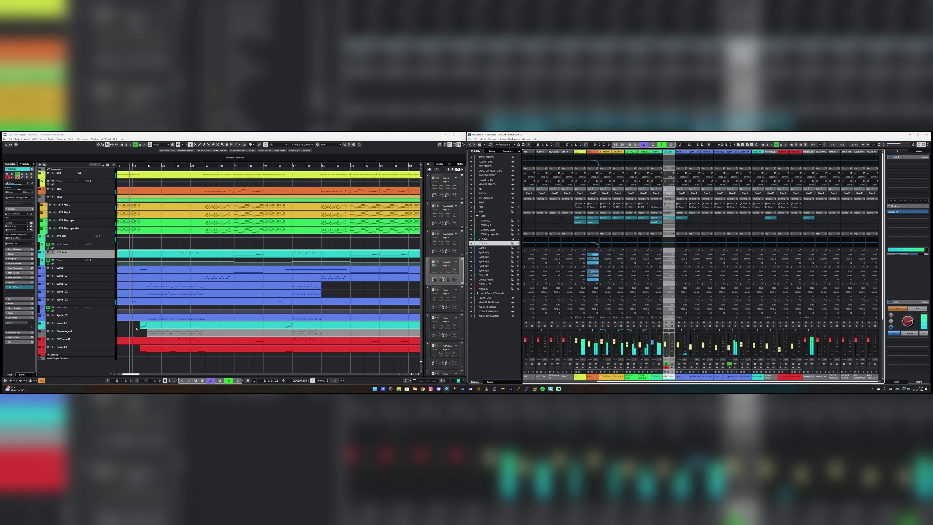
scroll(137, 328, up, 2)
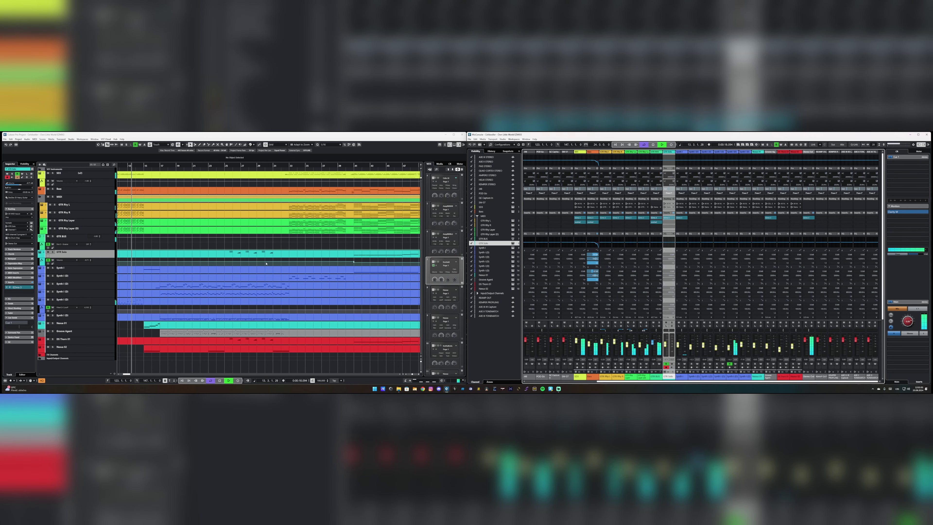
click(289, 166)
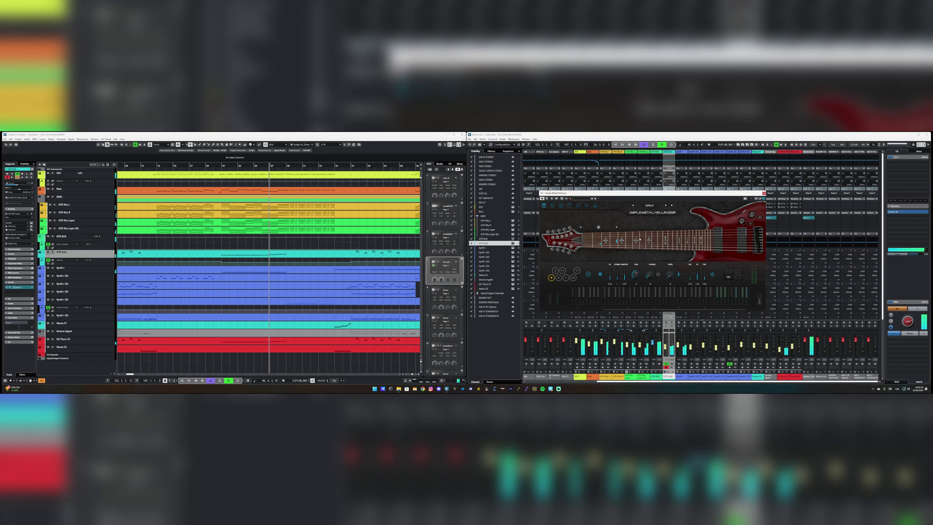
drag(629, 193, 545, 195)
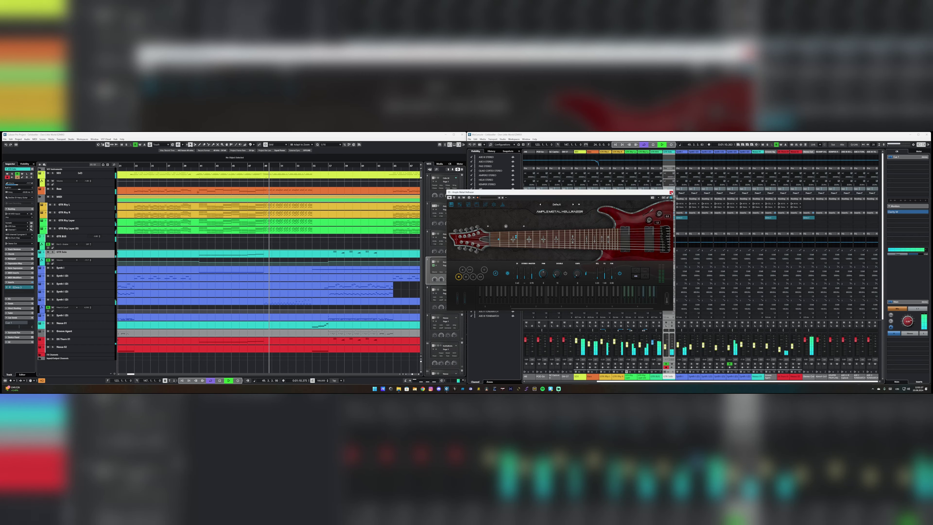
click(671, 192)
Step: View the Odin II instrument on GTR Rhy L and the Umansky Bass instrument on the bass channel, closing each one
click(604, 376)
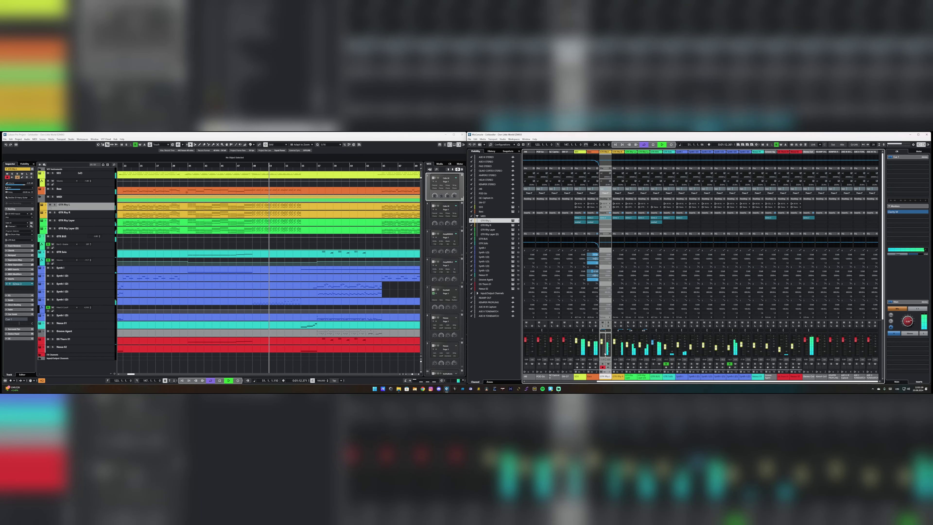
click(601, 371)
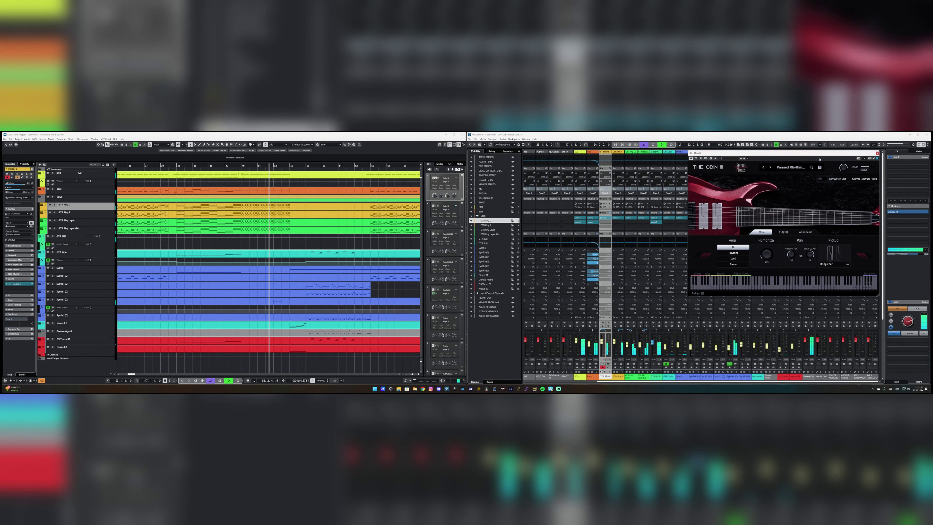
drag(819, 159, 711, 187)
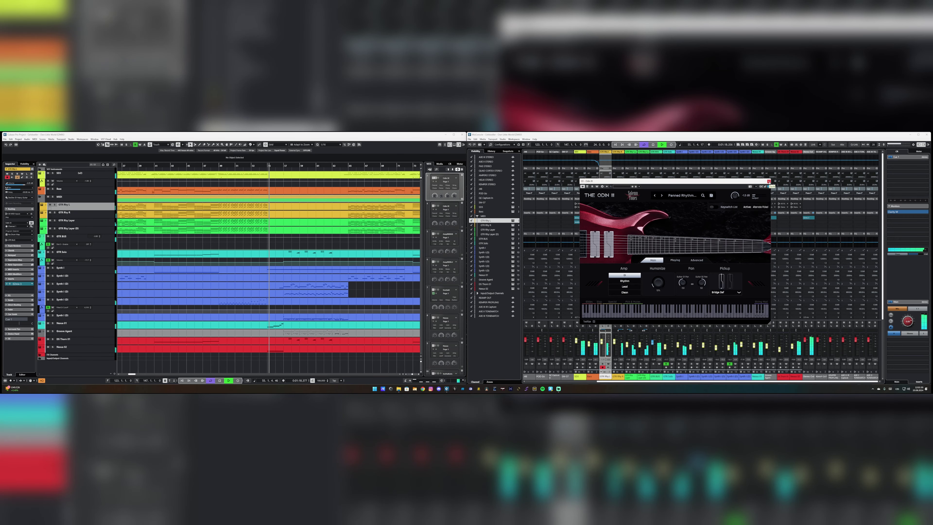
click(769, 181)
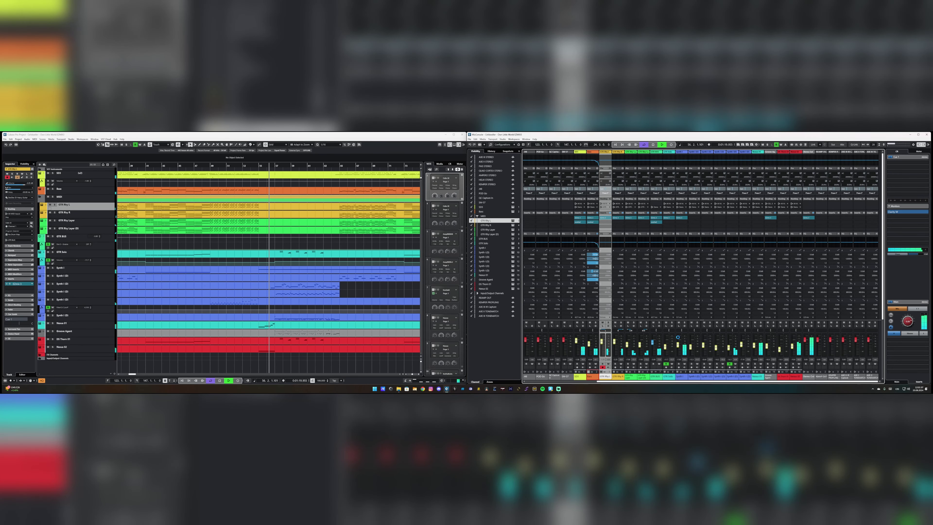
click(595, 325)
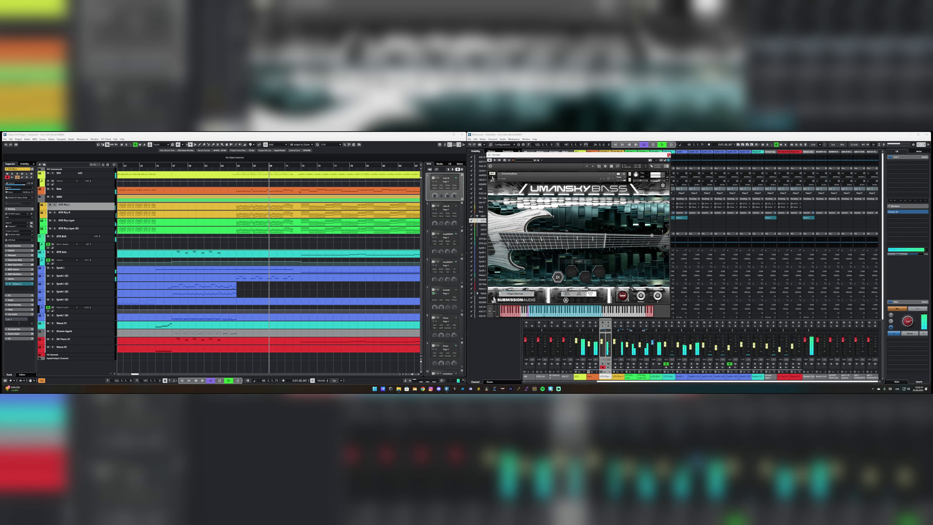
click(668, 155)
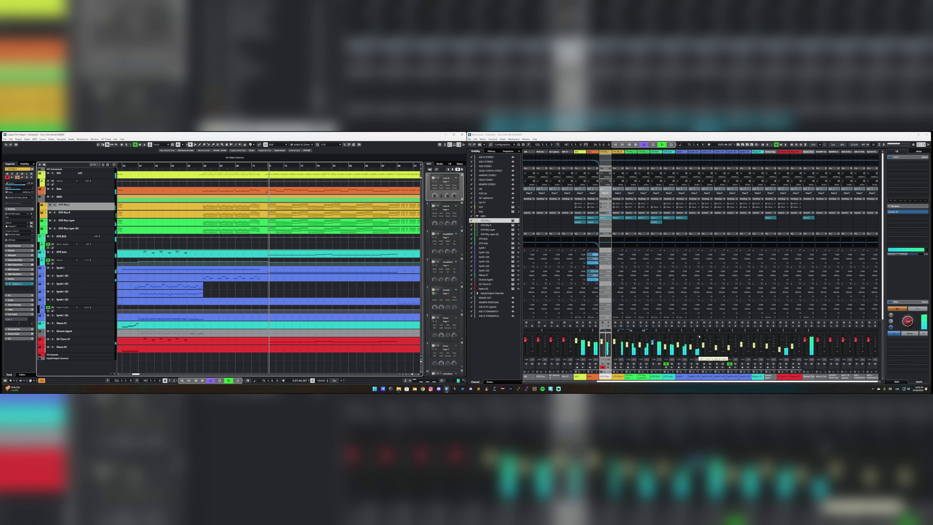
Step: In the master channel's EZmix, audition Modern Metal Master Softer and another metal preset, return to Metal Master Modern, and close the plug-in
click(808, 217)
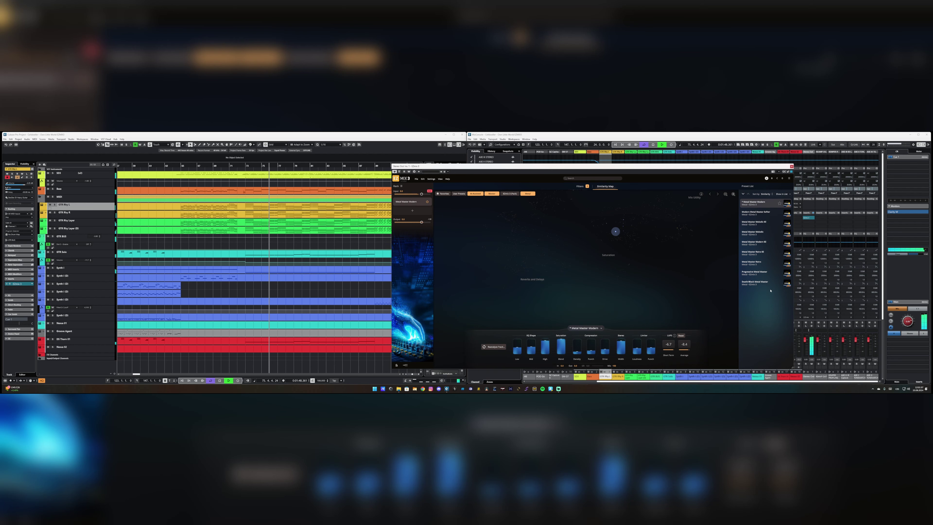
click(756, 213)
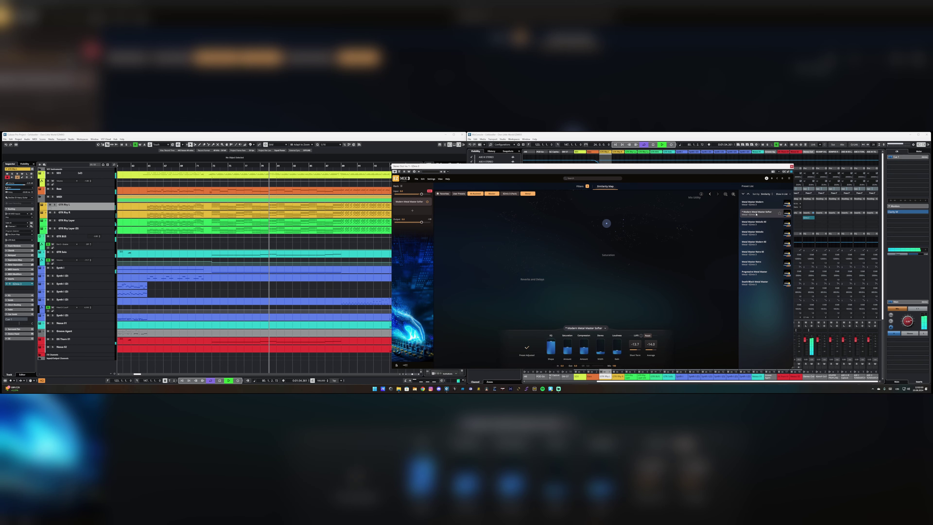
click(755, 232)
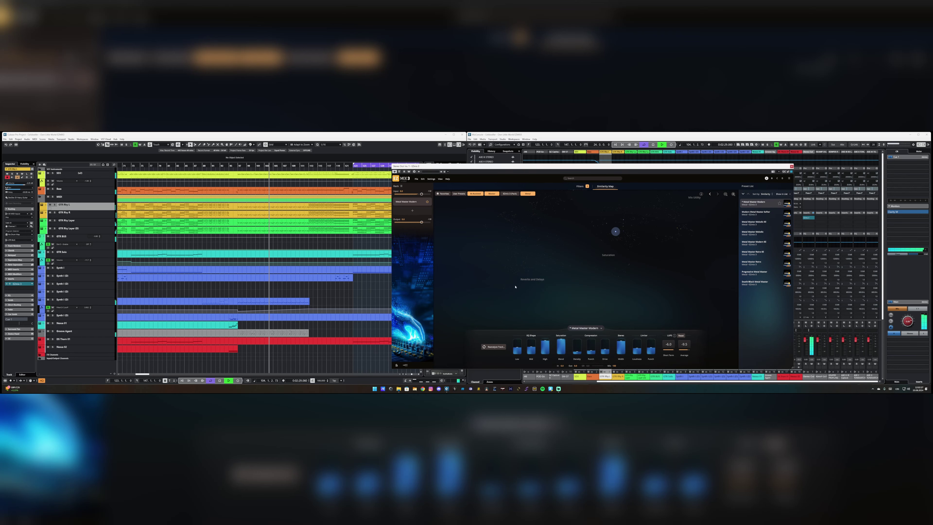
drag(578, 165, 529, 151)
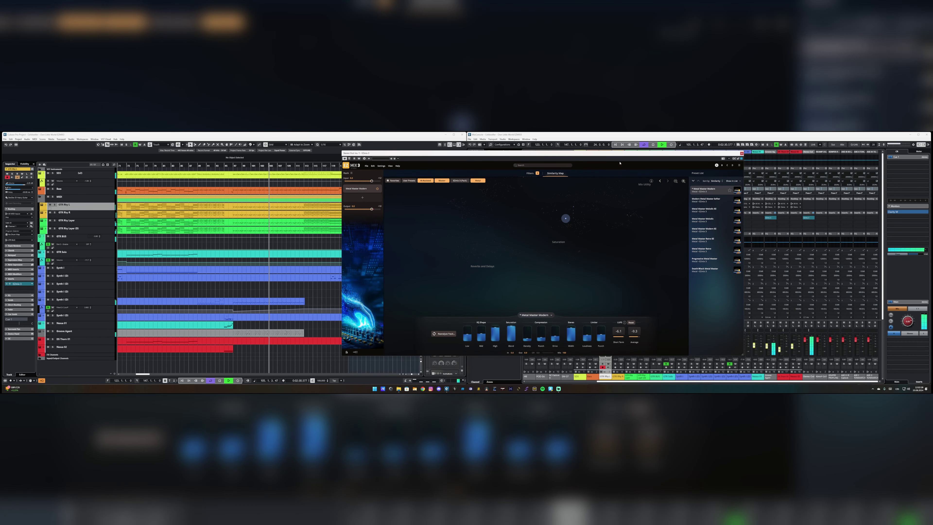
click(741, 154)
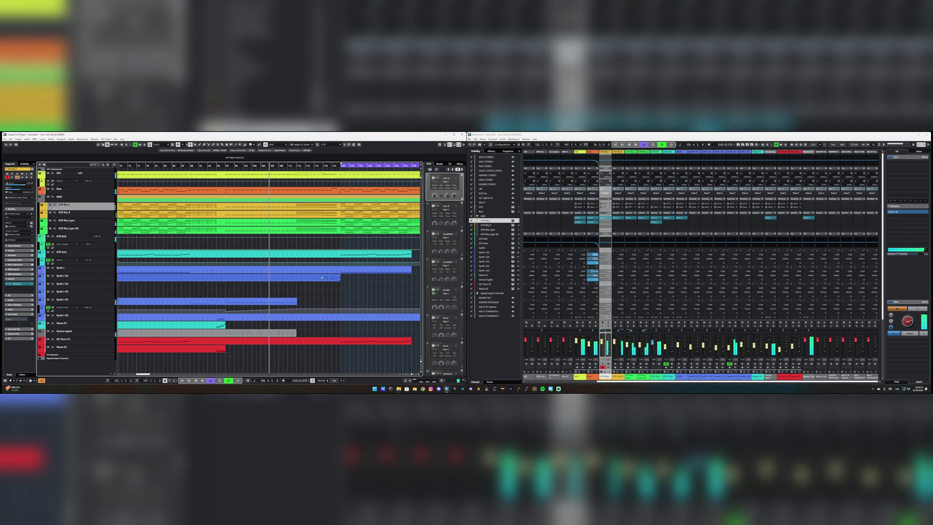
Step: Jump playback ahead to shortly before the loop region and let the full mix run into it
key(g)
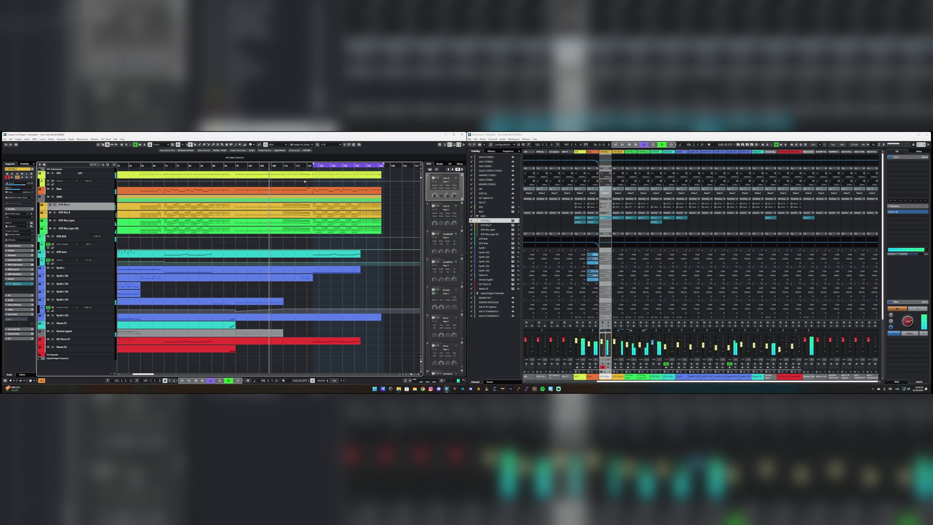
click(297, 166)
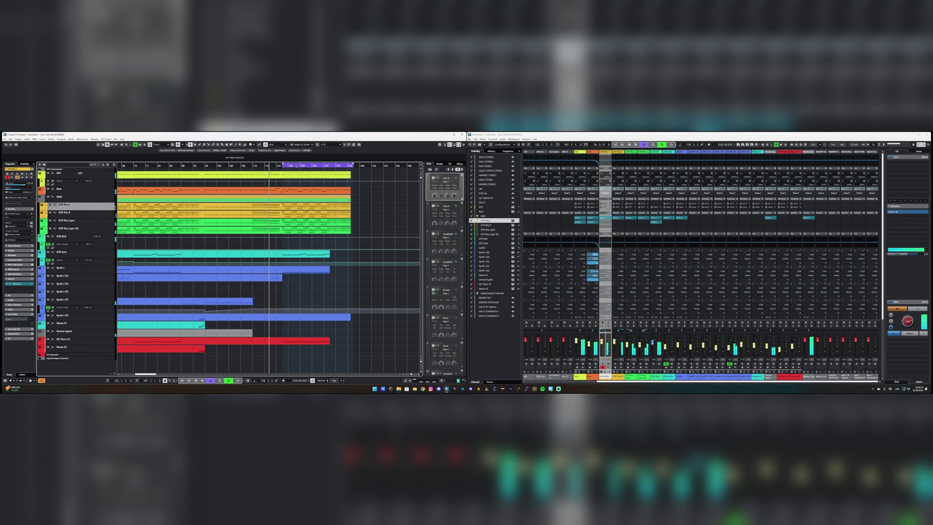
key(h)
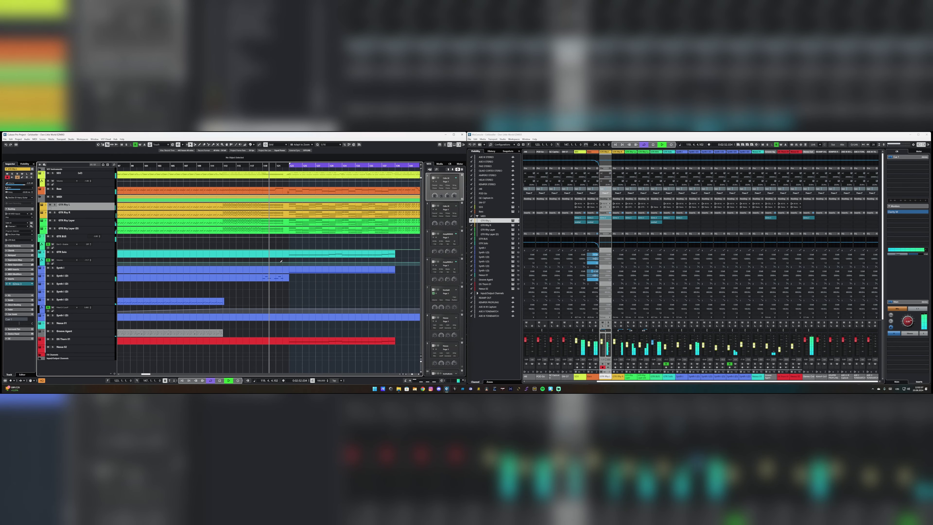
drag(358, 299, 280, 301)
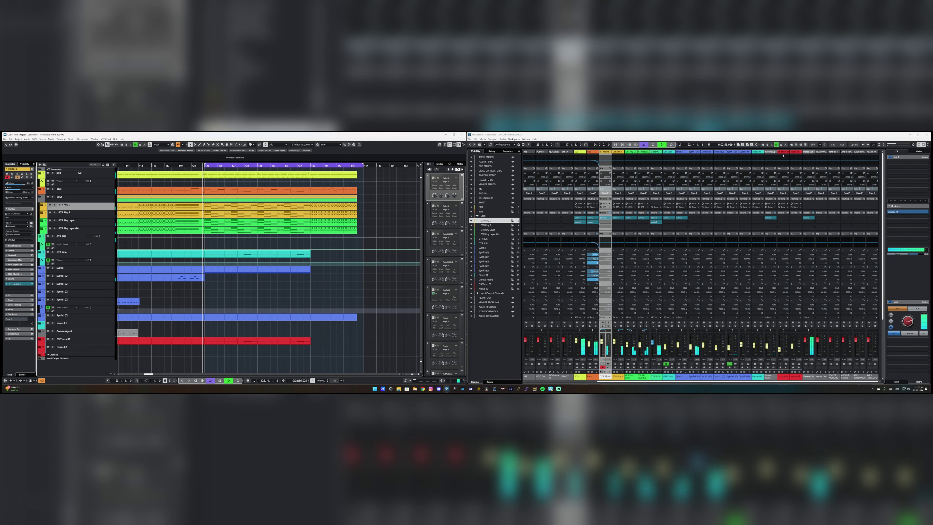